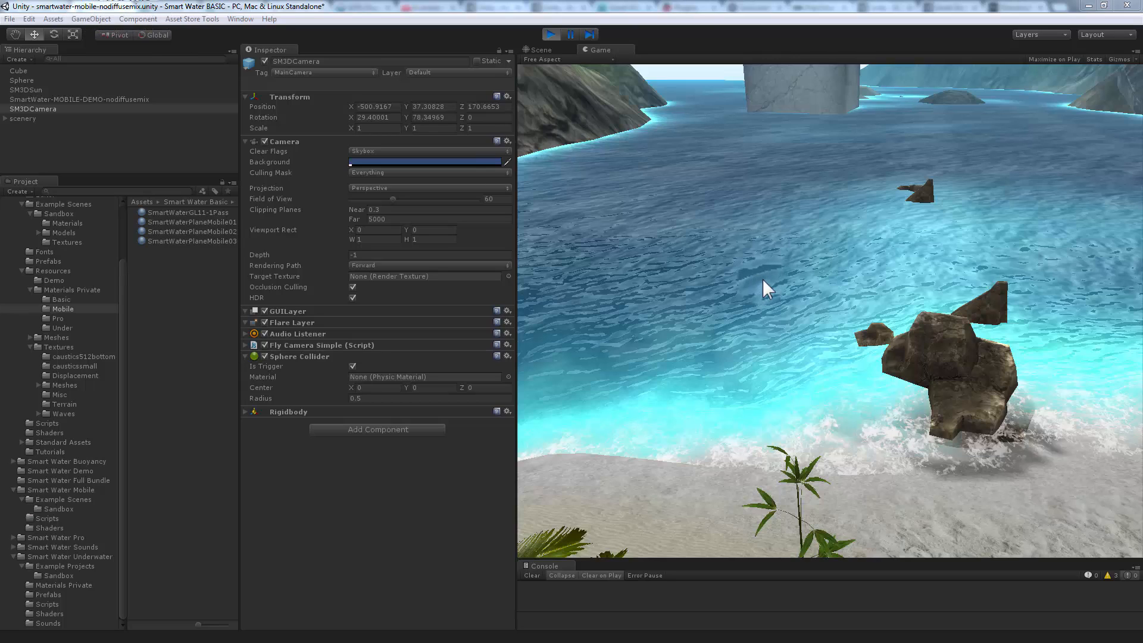
Restart play mode, fly the camera around the shoreline to examine the water, and stop the game.
{"action": "left_click", "coordinate": [549, 51]}
{"action": "right_click_drag", "start_coordinate": [881, 324], "coordinate": [912, 361]}
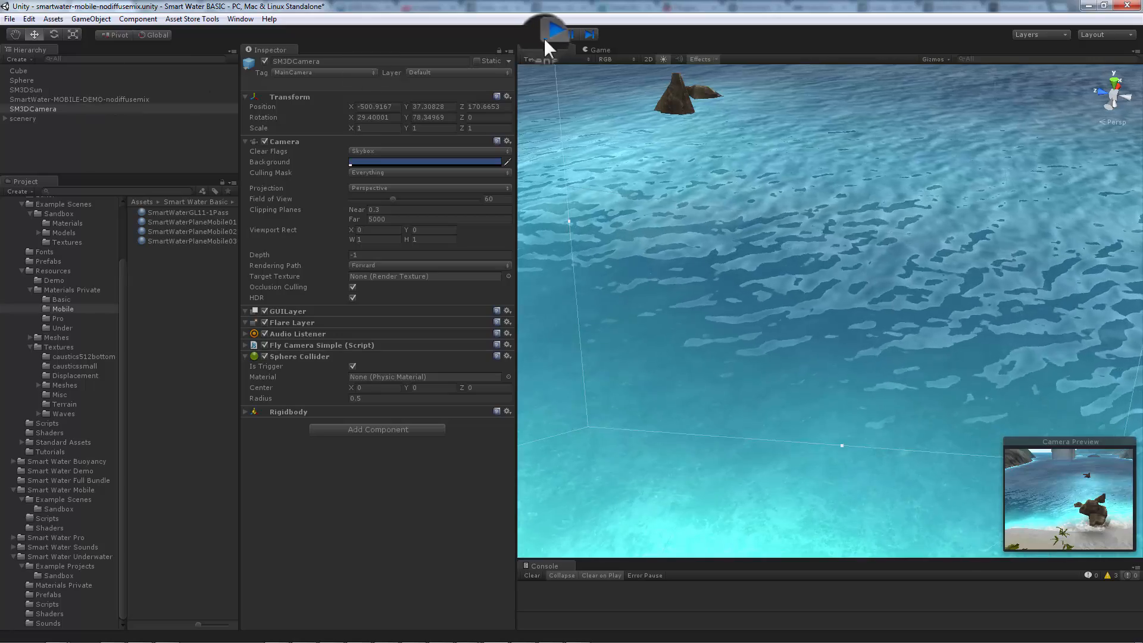
{"action": "left_click", "coordinate": [553, 31]}
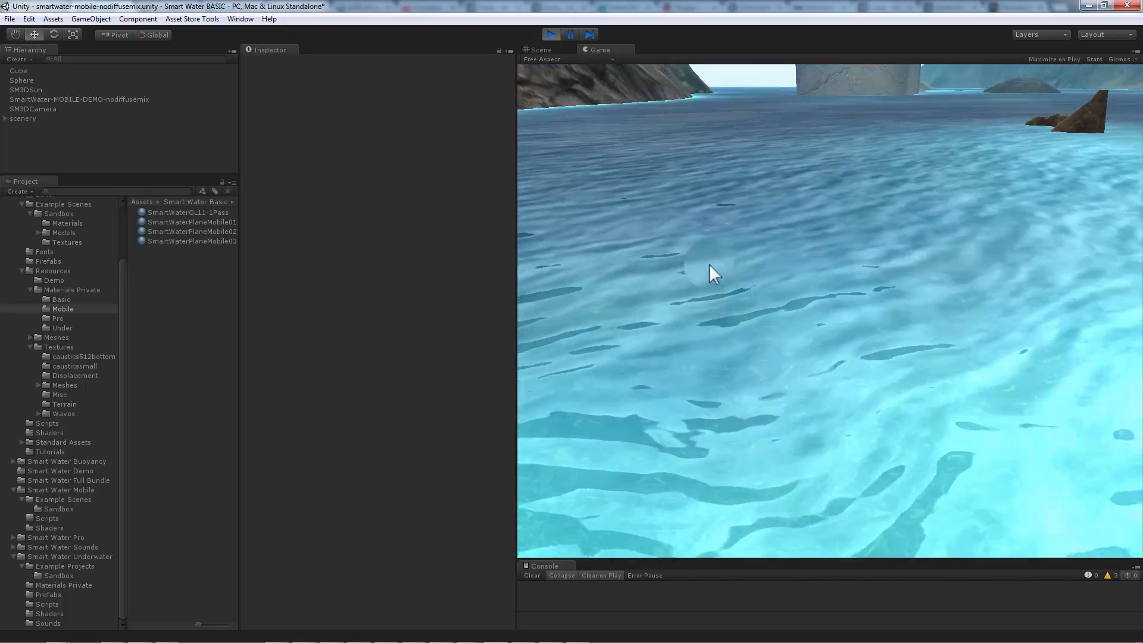
{"action": "left_click_drag", "start_coordinate": [709, 263], "coordinate": [718, 297]}
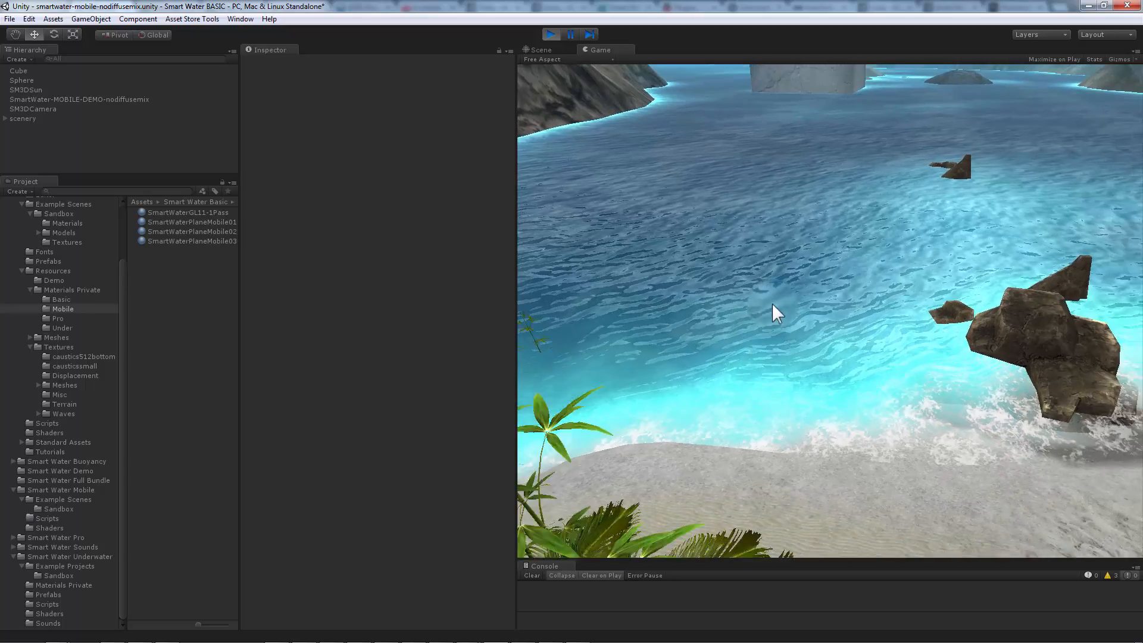
{"action": "key", "text": "w"}
{"action": "left_click_drag", "start_coordinate": [772, 303], "coordinate": [804, 335]}
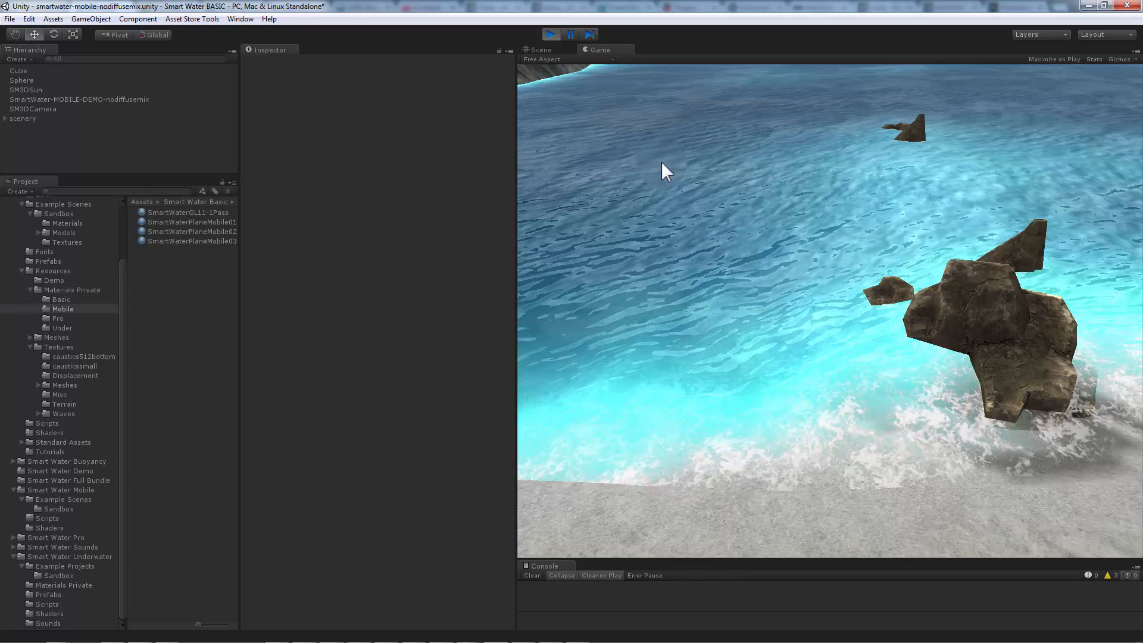
{"action": "left_click", "coordinate": [549, 34]}
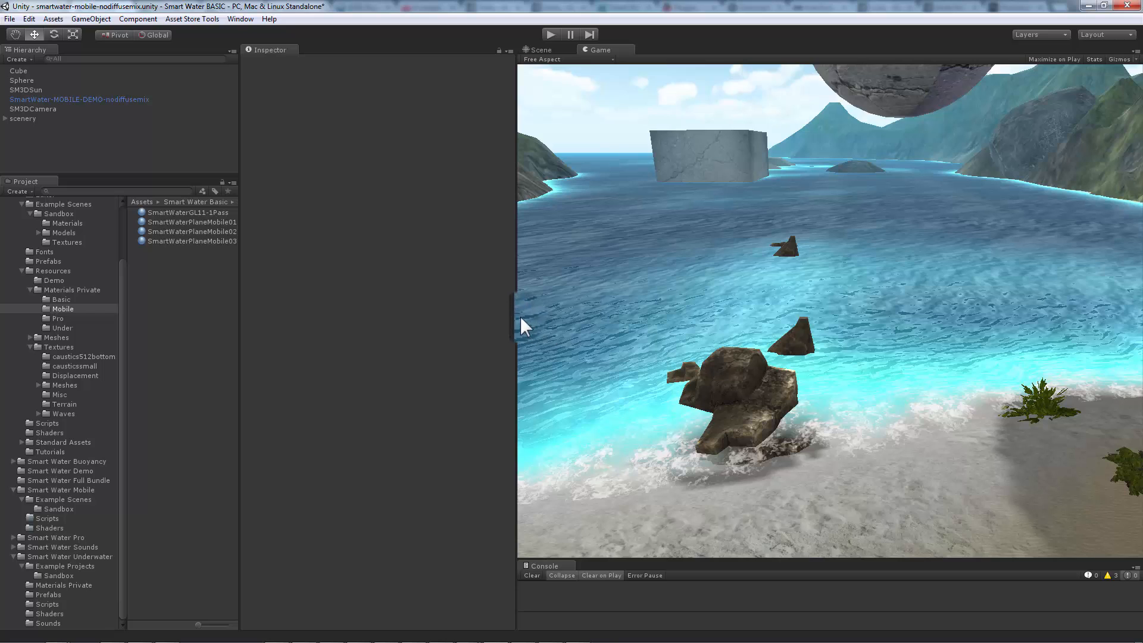
Widen the game view slightly and collapse the Smart Water Basic, Smart Water Mobile and Smart Water Underwater asset folders.
{"action": "left_click_drag", "start_coordinate": [517, 315], "coordinate": [485, 322]}
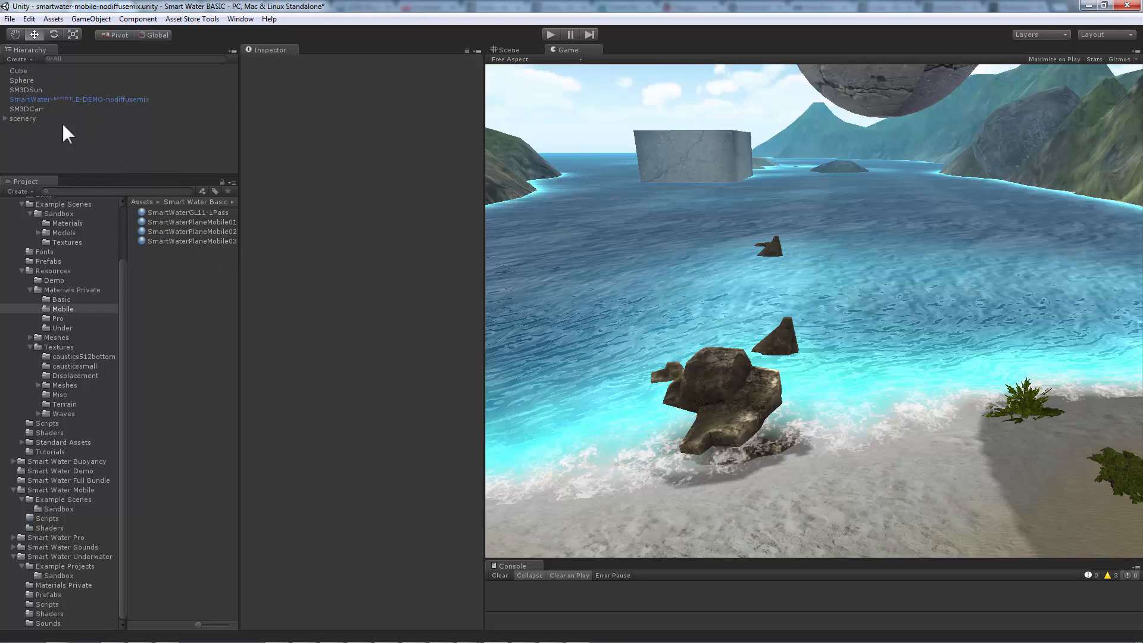
{"action": "scroll", "coordinate": [119, 262], "scroll_direction": "up", "scroll_amount": 10}
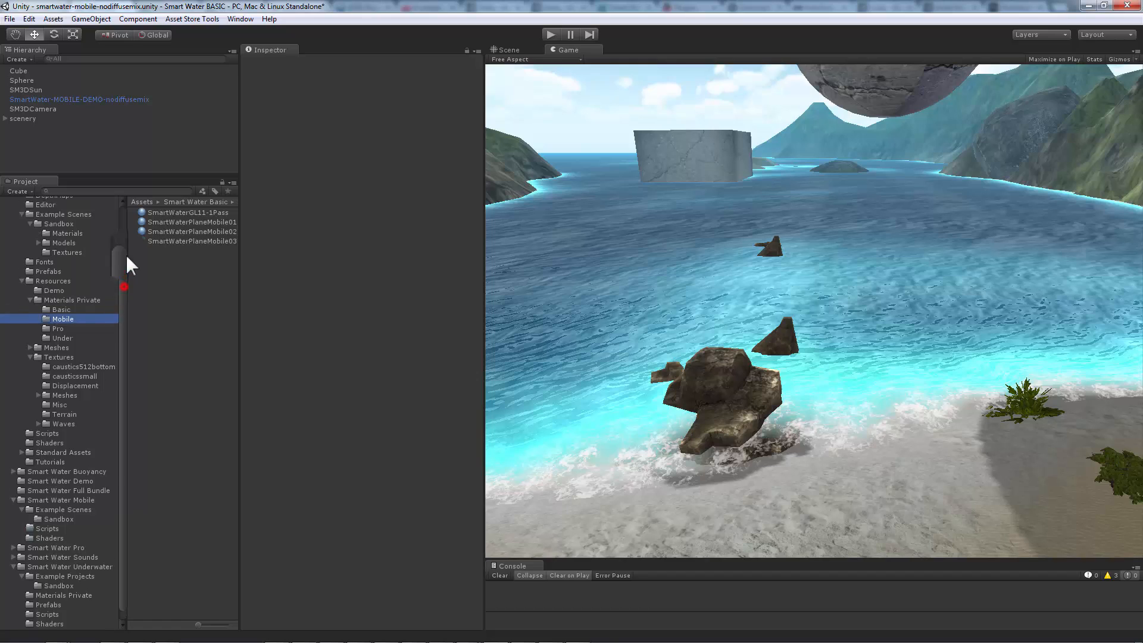
{"action": "left_click", "coordinate": [12, 238]}
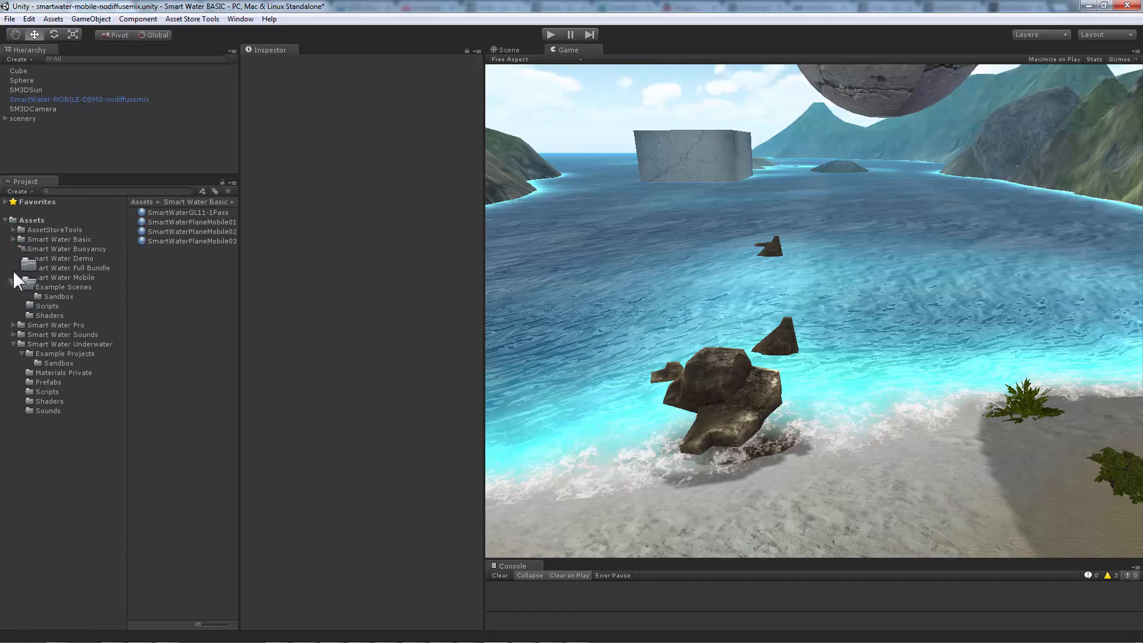
{"action": "left_click", "coordinate": [14, 277]}
{"action": "left_click", "coordinate": [13, 306]}
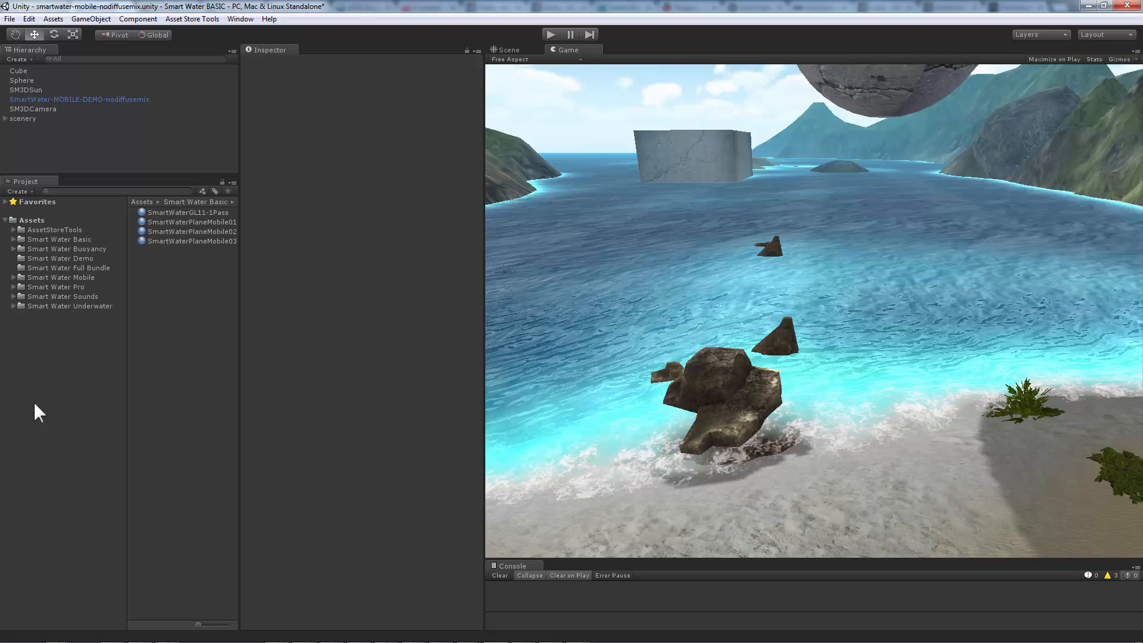
Add the UnderwaterMobile prefab from the Smart Water Underwater Prefabs folder as a child of SM3DCamera.
{"action": "left_click", "coordinate": [66, 306]}
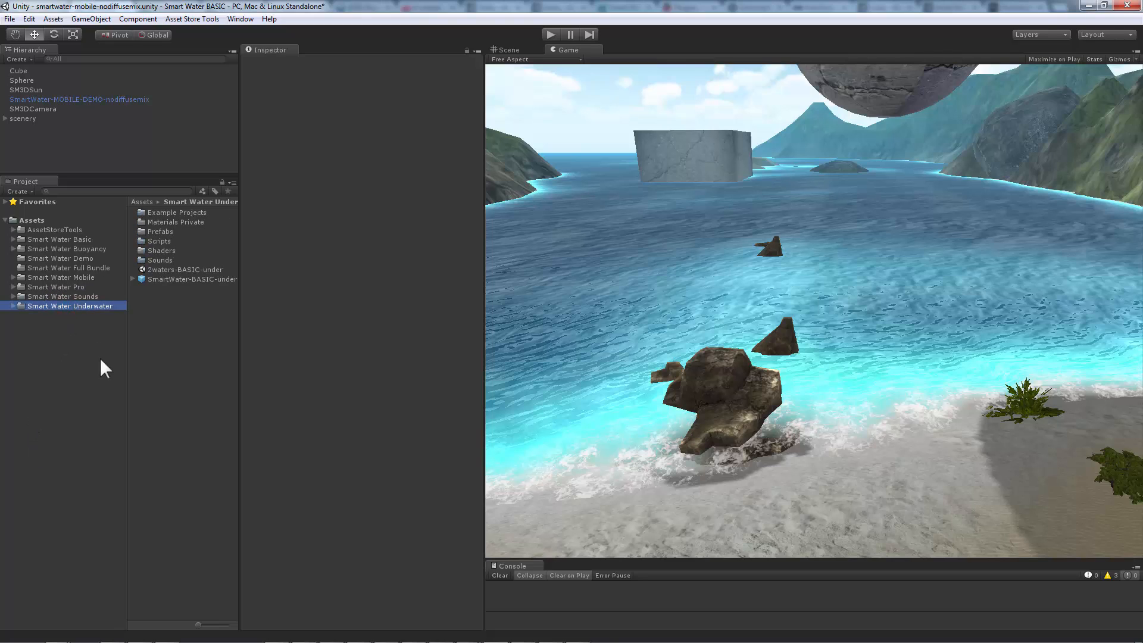
{"action": "left_click", "coordinate": [13, 306]}
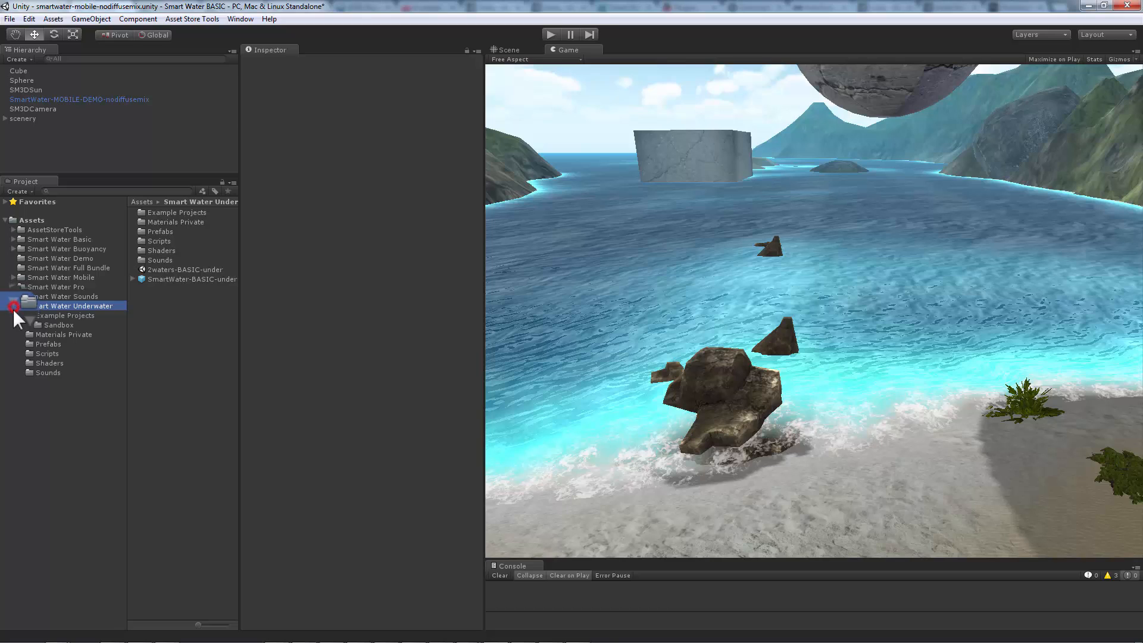
{"action": "left_click", "coordinate": [47, 344]}
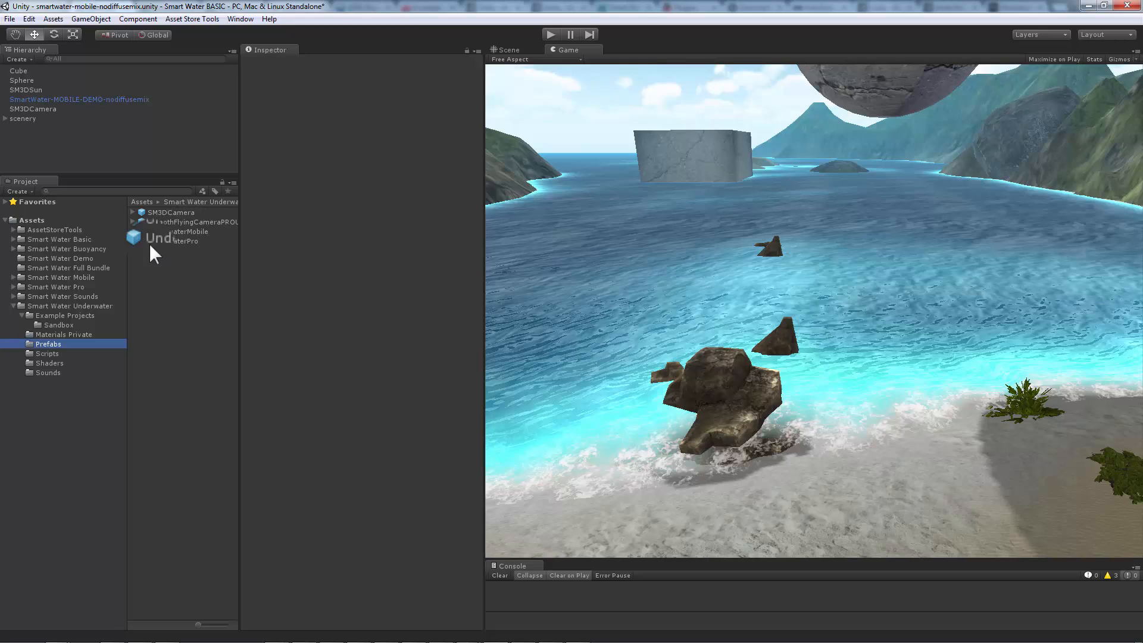
{"action": "left_click", "coordinate": [192, 231]}
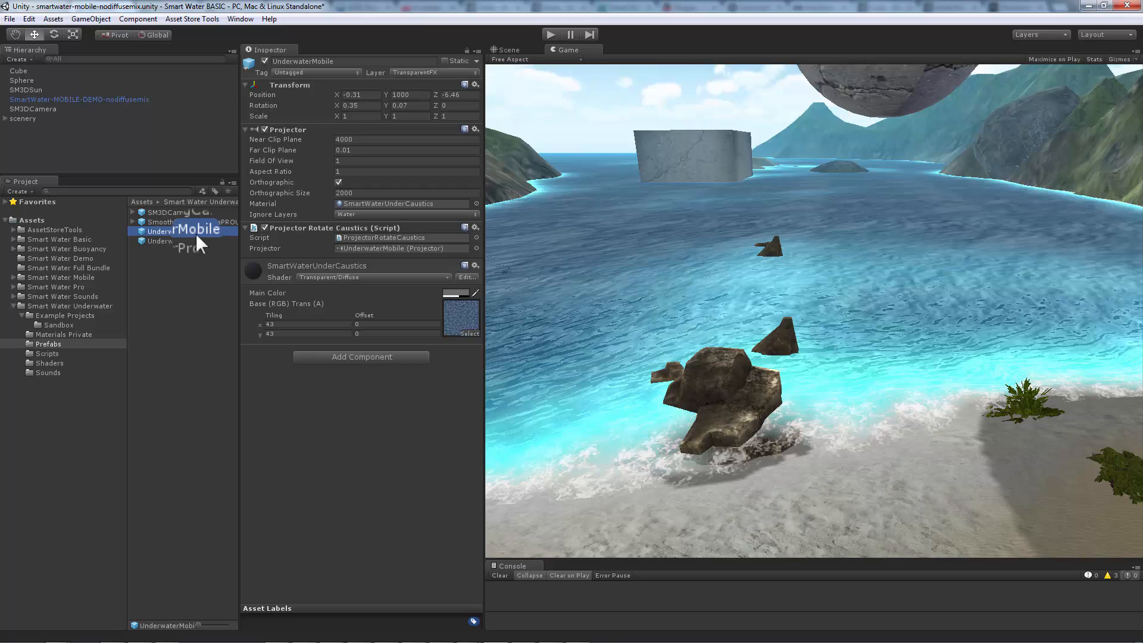
{"action": "left_click_drag", "start_coordinate": [190, 231], "coordinate": [46, 110]}
{"action": "left_click", "coordinate": [45, 108]}
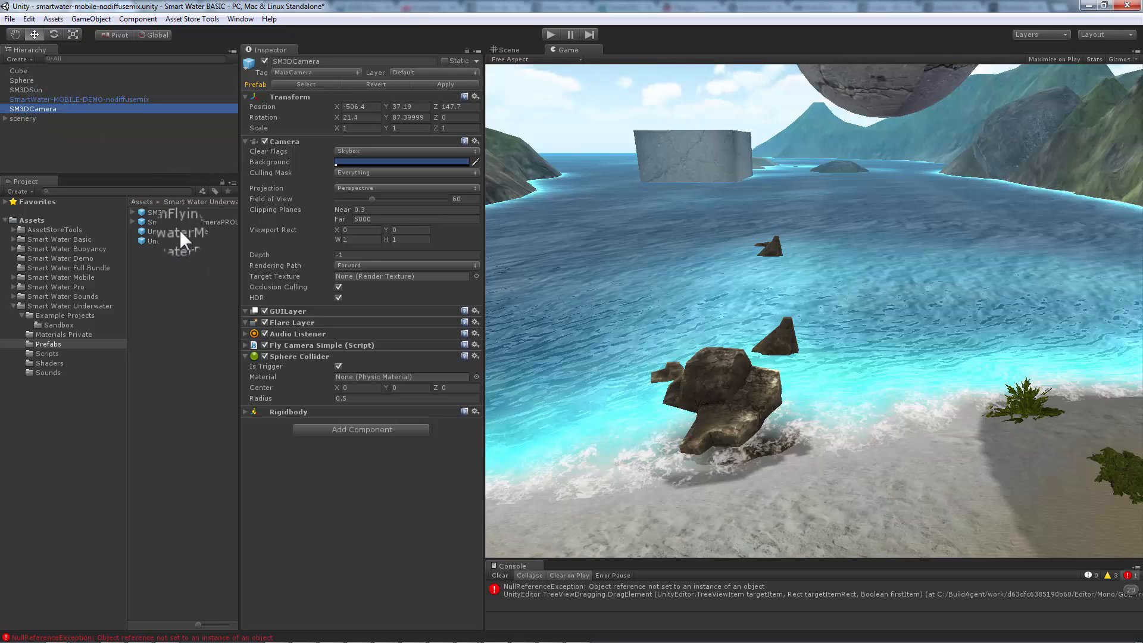
{"action": "left_click_drag", "start_coordinate": [192, 230], "coordinate": [42, 108]}
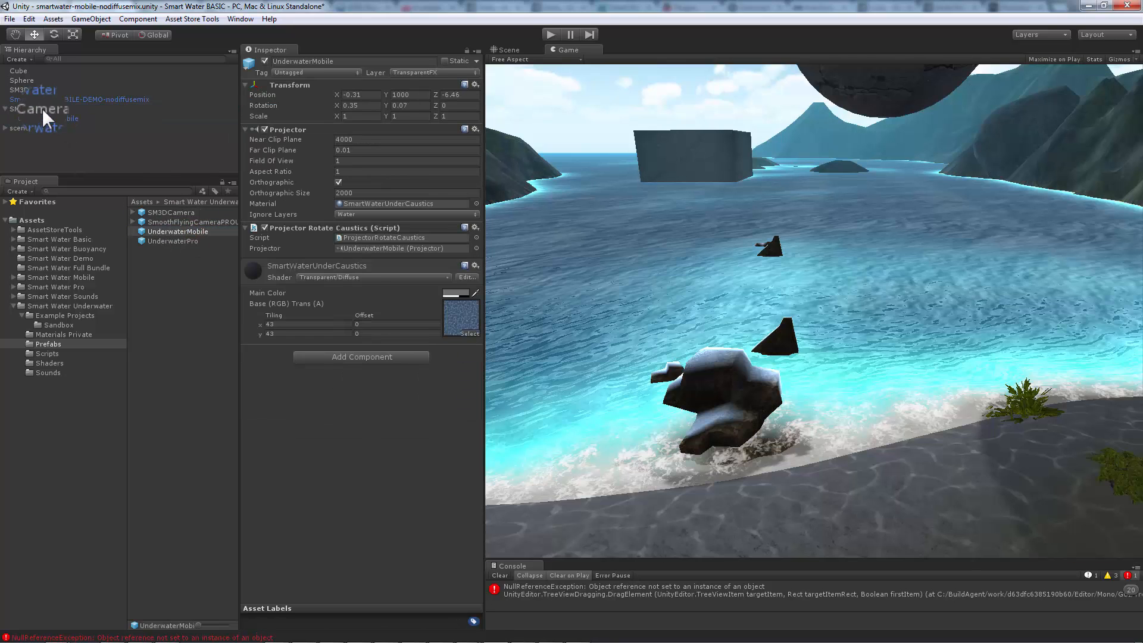
Attach the UnderwaterMobile script from the Smart Water Underwater Scripts folder to SM3DCamera.
{"action": "left_click", "coordinate": [54, 117]}
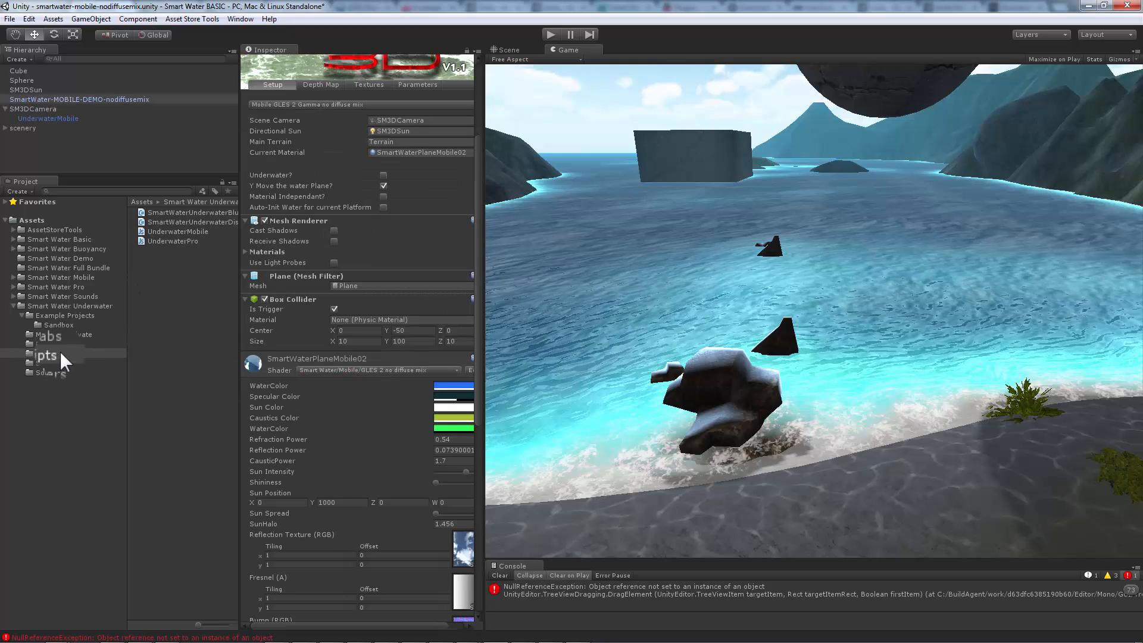
{"action": "left_click", "coordinate": [170, 231]}
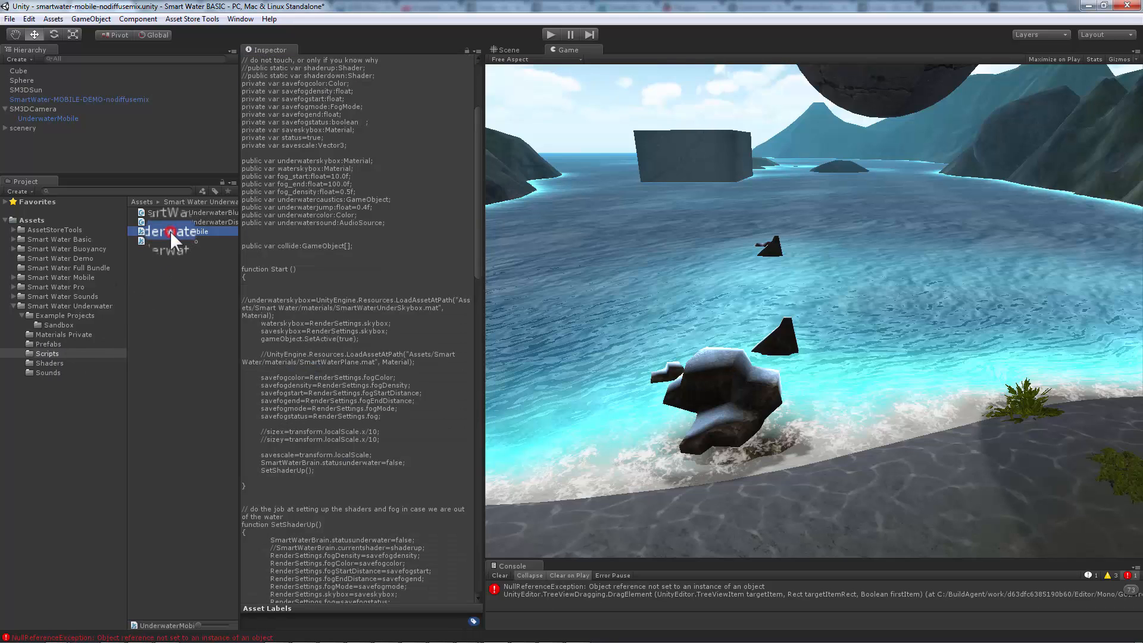
{"action": "left_click_drag", "start_coordinate": [177, 231], "coordinate": [54, 108]}
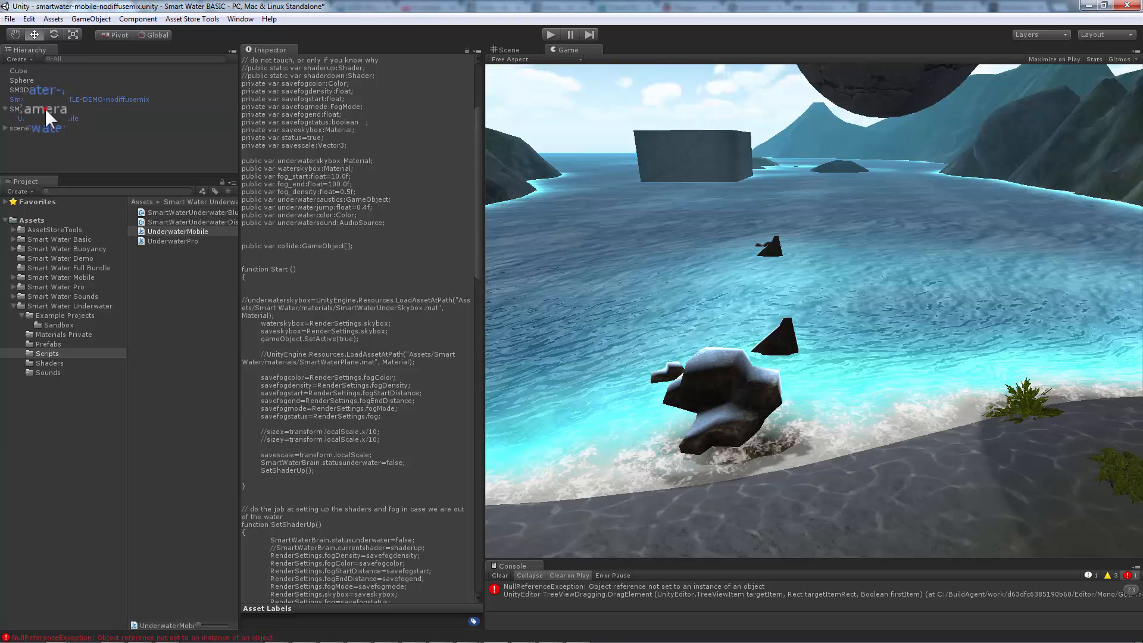
{"action": "left_click", "coordinate": [44, 109]}
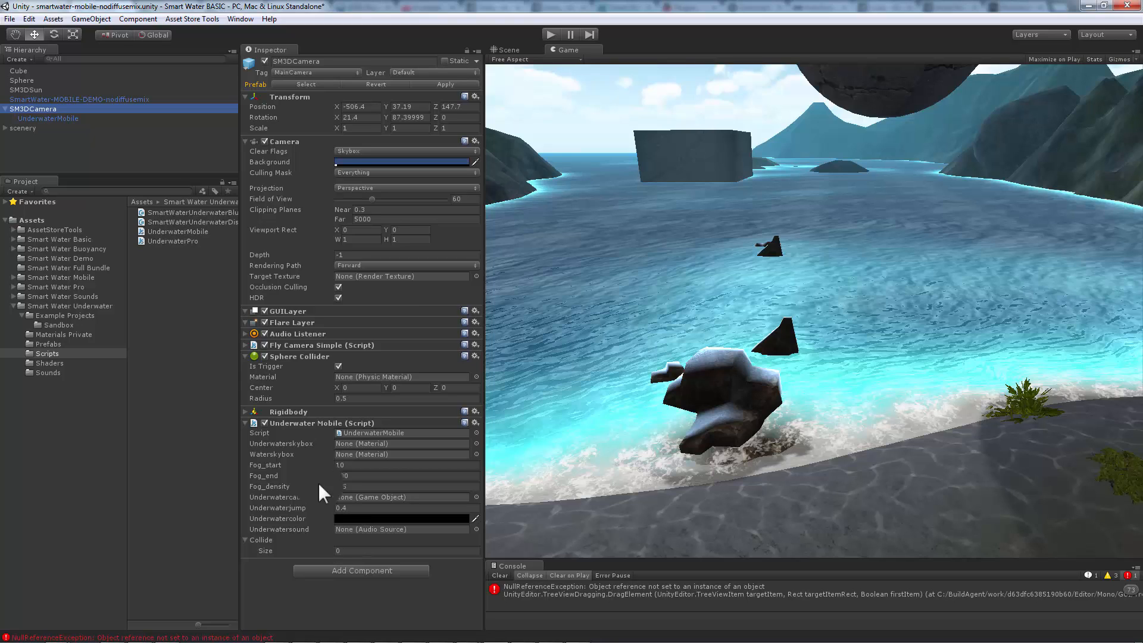
Assign the Sunny2 Skybox material to both Underwaterskybox and Waterskybox in SM3DCamera's Underwater Mobile script.
{"action": "left_click", "coordinate": [69, 118]}
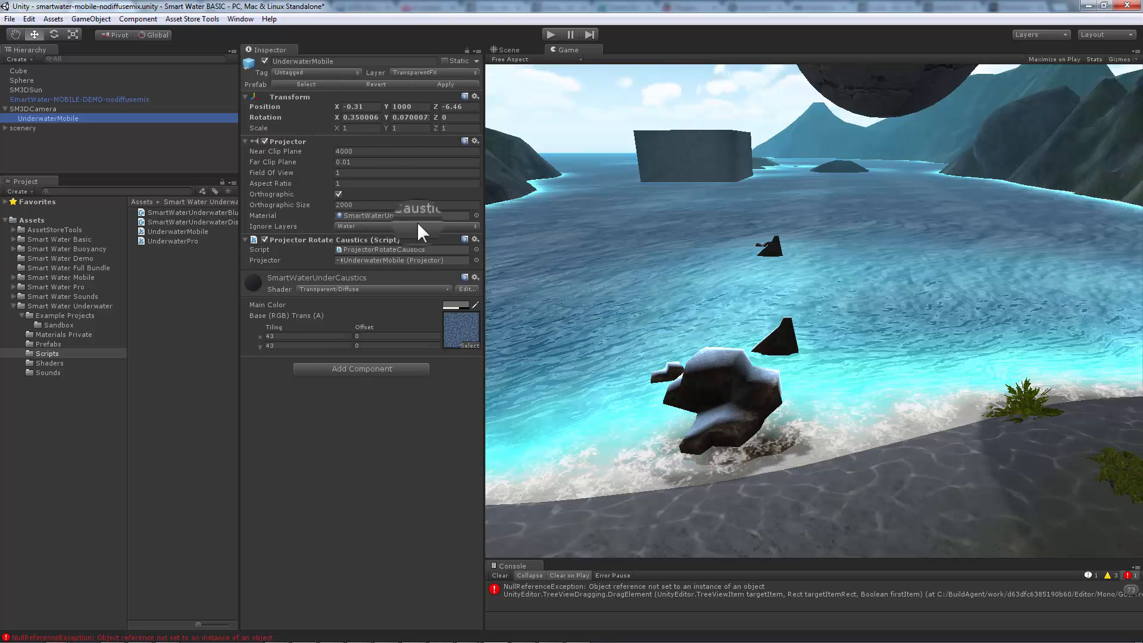
{"action": "left_click", "coordinate": [42, 109]}
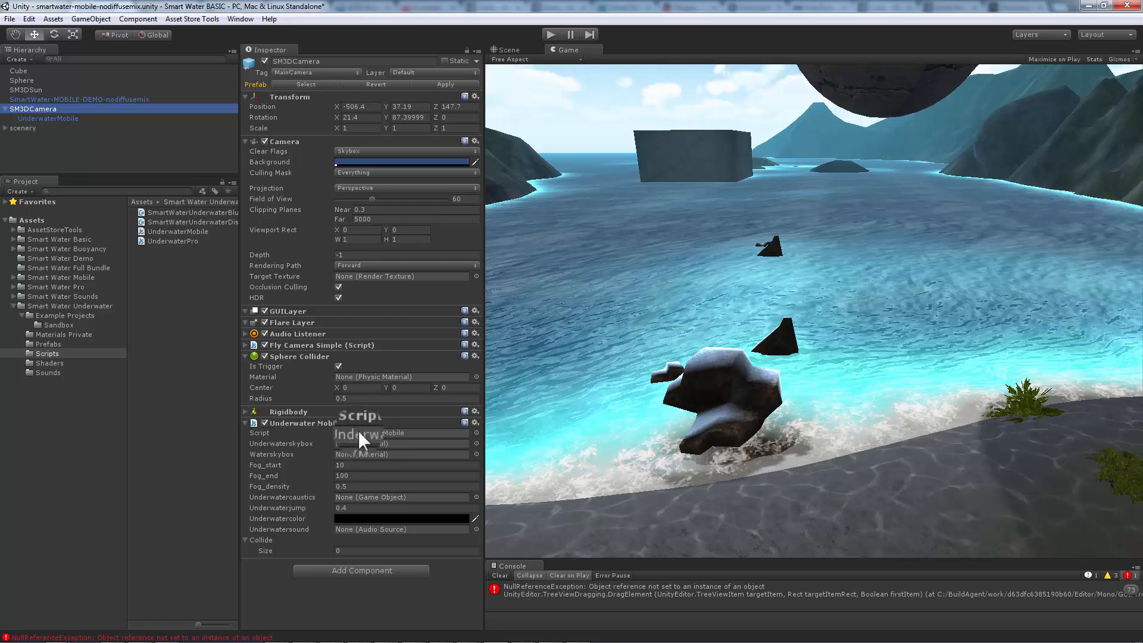
{"action": "left_click", "coordinate": [477, 444]}
{"action": "left_click", "coordinate": [448, 25]}
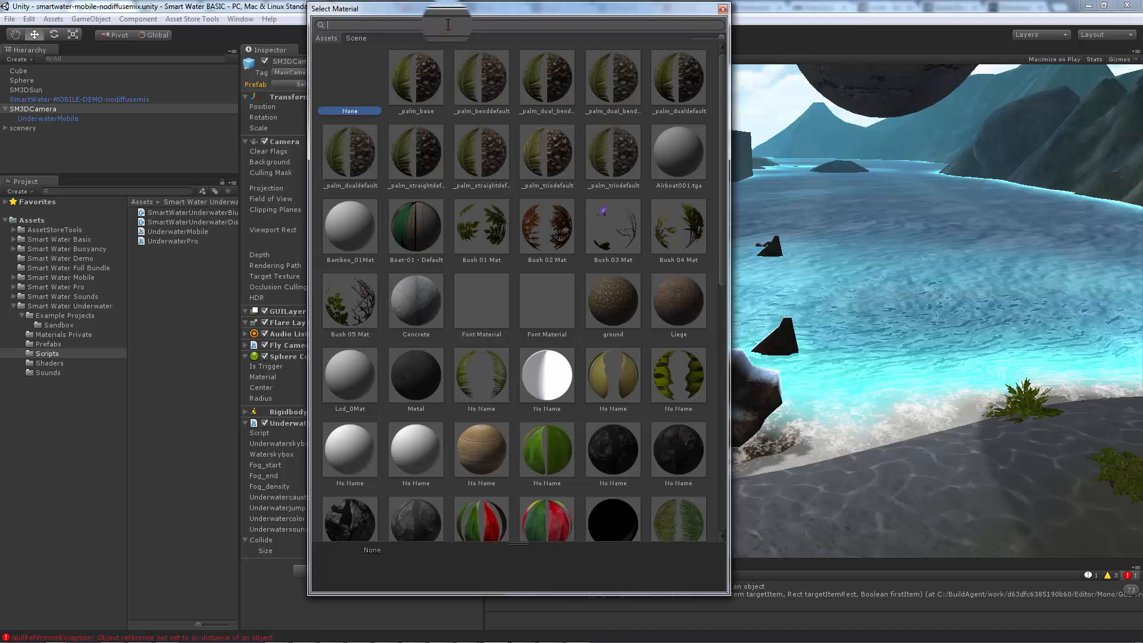
{"action": "type", "text": "sun"}
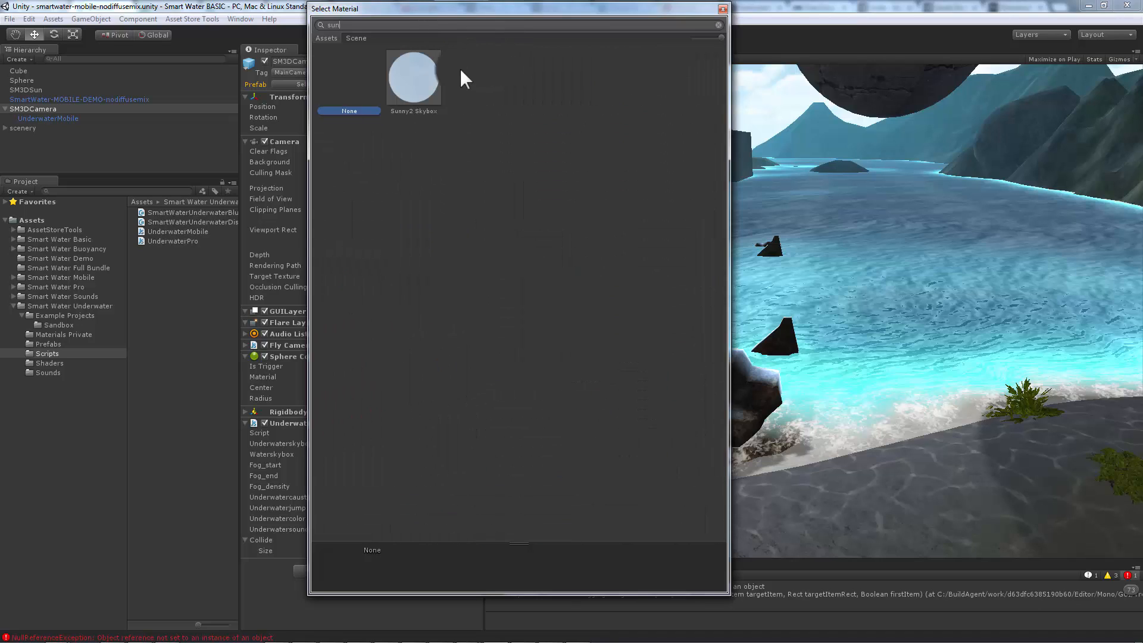
{"action": "double_click", "coordinate": [431, 84]}
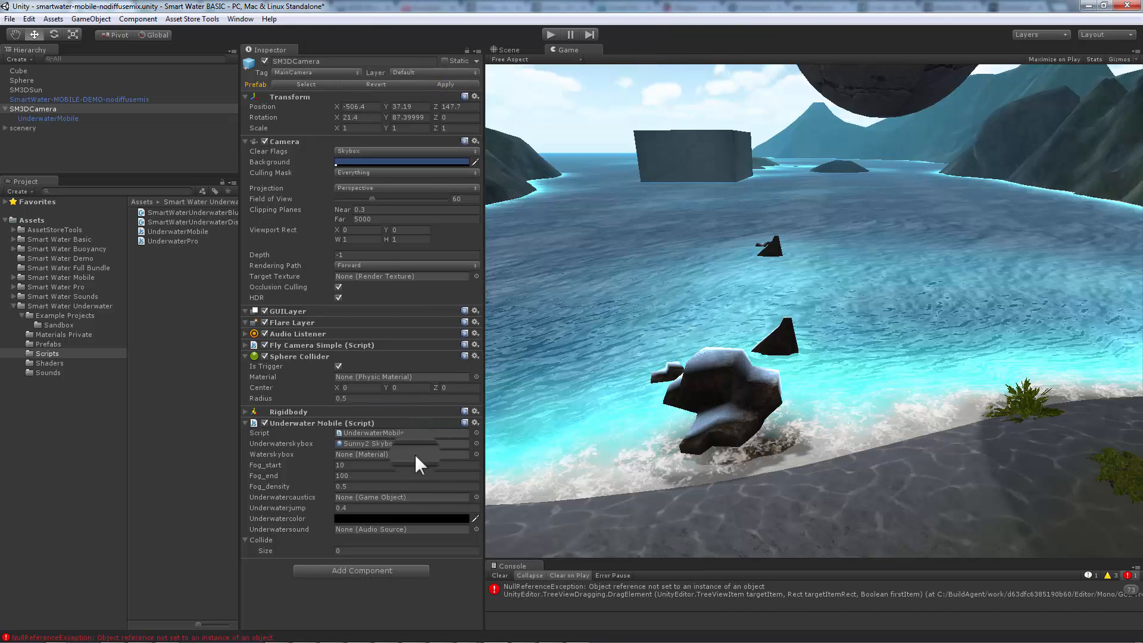
{"action": "left_click", "coordinate": [477, 451]}
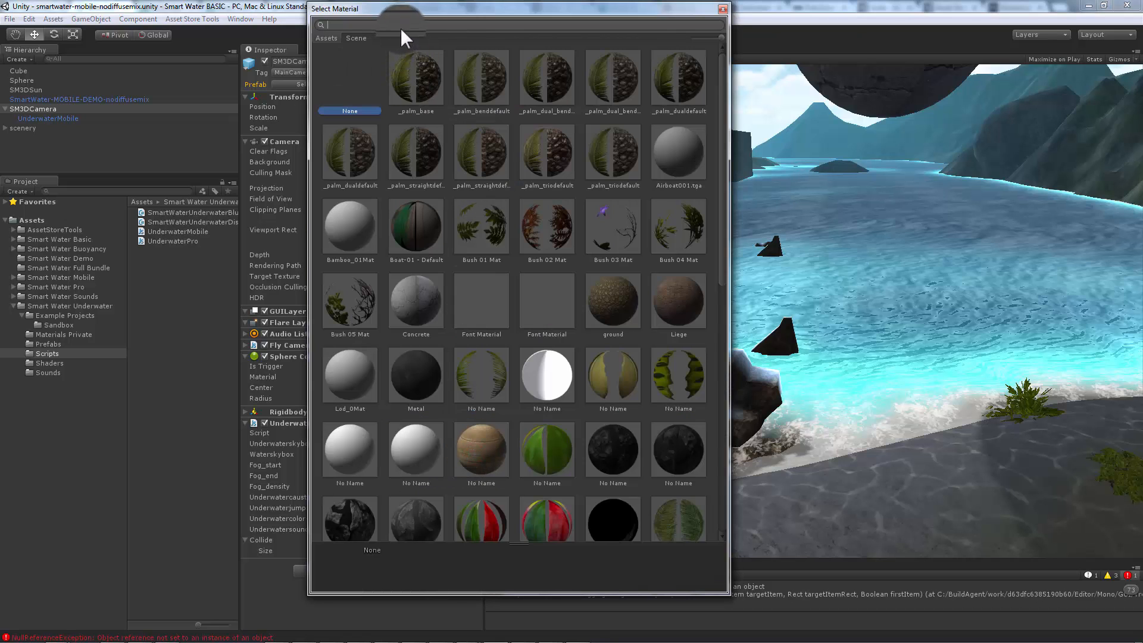
{"action": "type", "text": "sun"}
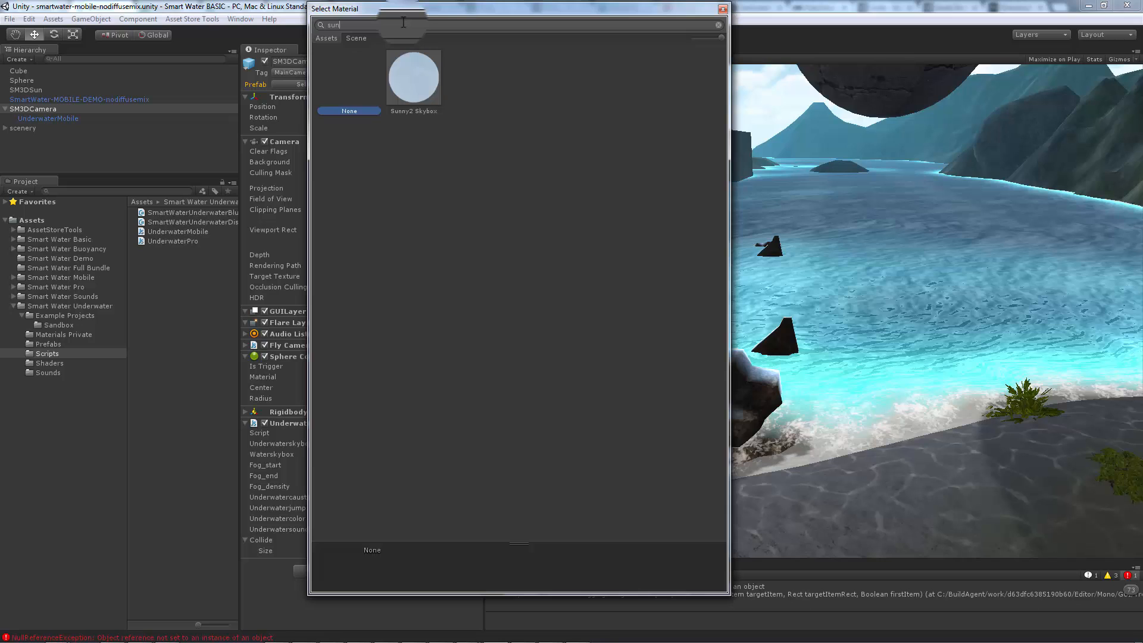
{"action": "double_click", "coordinate": [406, 69]}
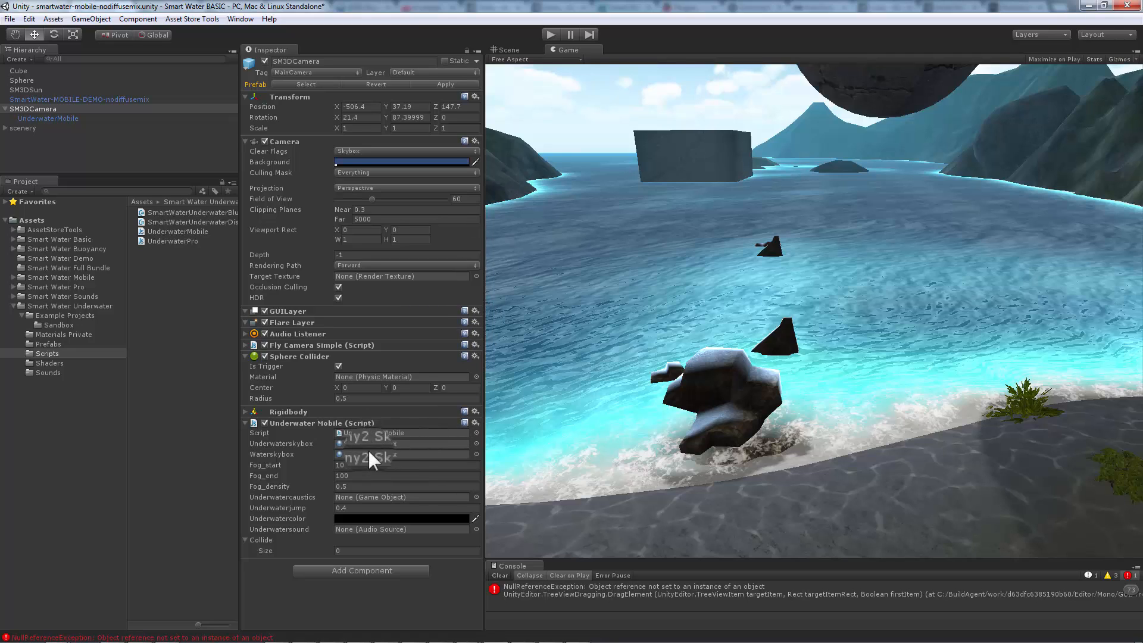
Look around the sky above the water in the Scene view to examine the current skybox.
{"action": "left_click", "coordinate": [636, 85]}
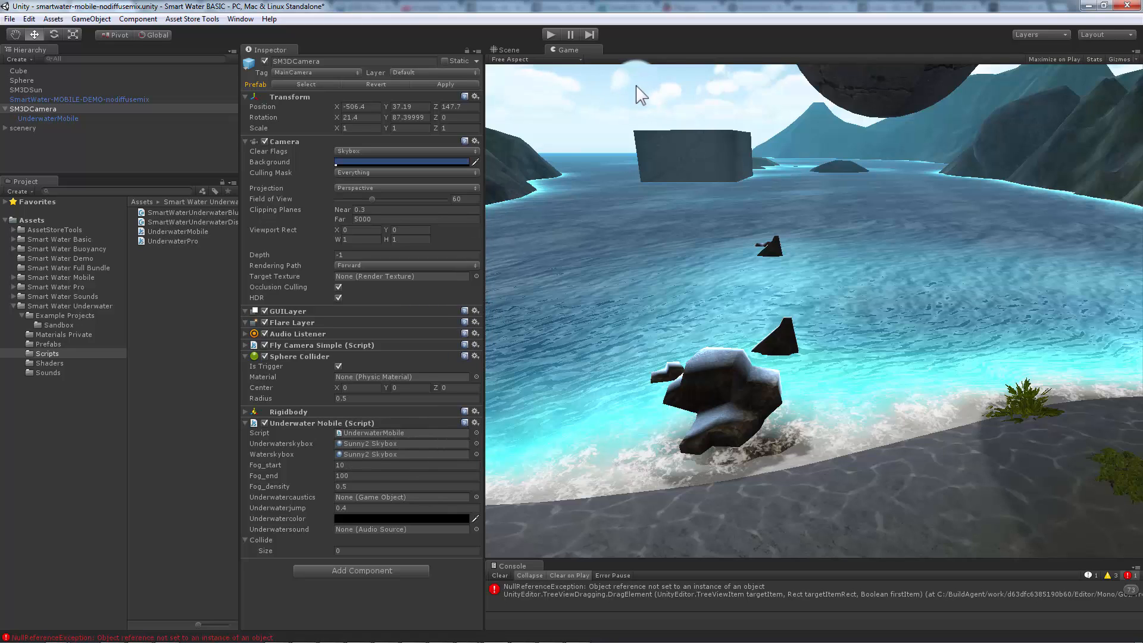
{"action": "left_click", "coordinate": [637, 87]}
{"action": "left_click", "coordinate": [639, 93]}
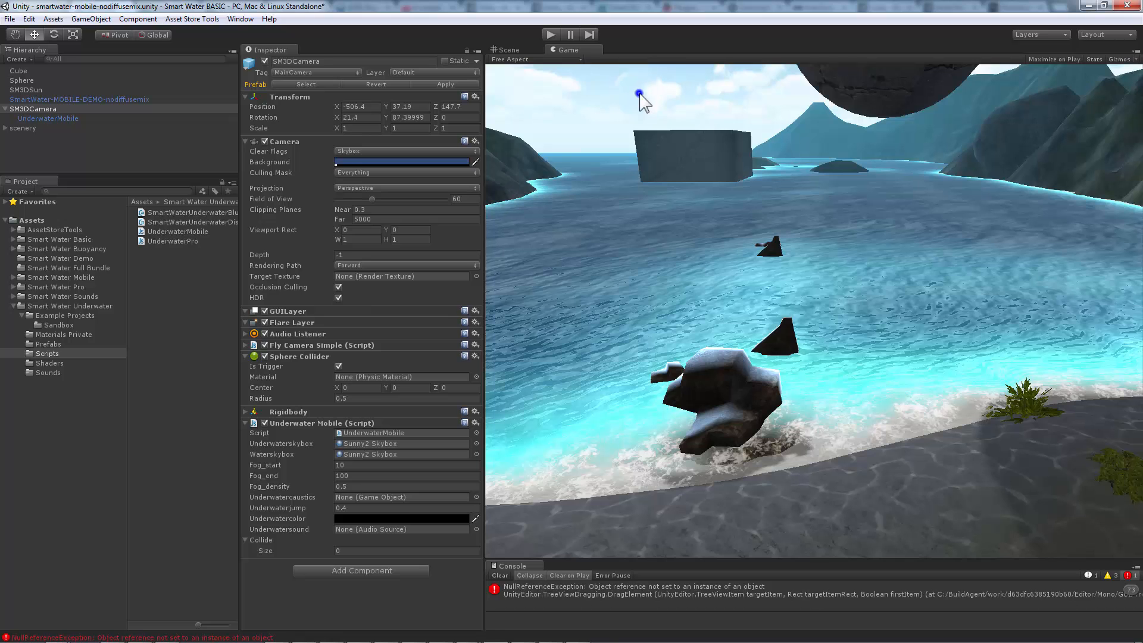
{"action": "left_click", "coordinate": [510, 49]}
{"action": "right_click_drag", "start_coordinate": [684, 178], "coordinate": [703, 23]}
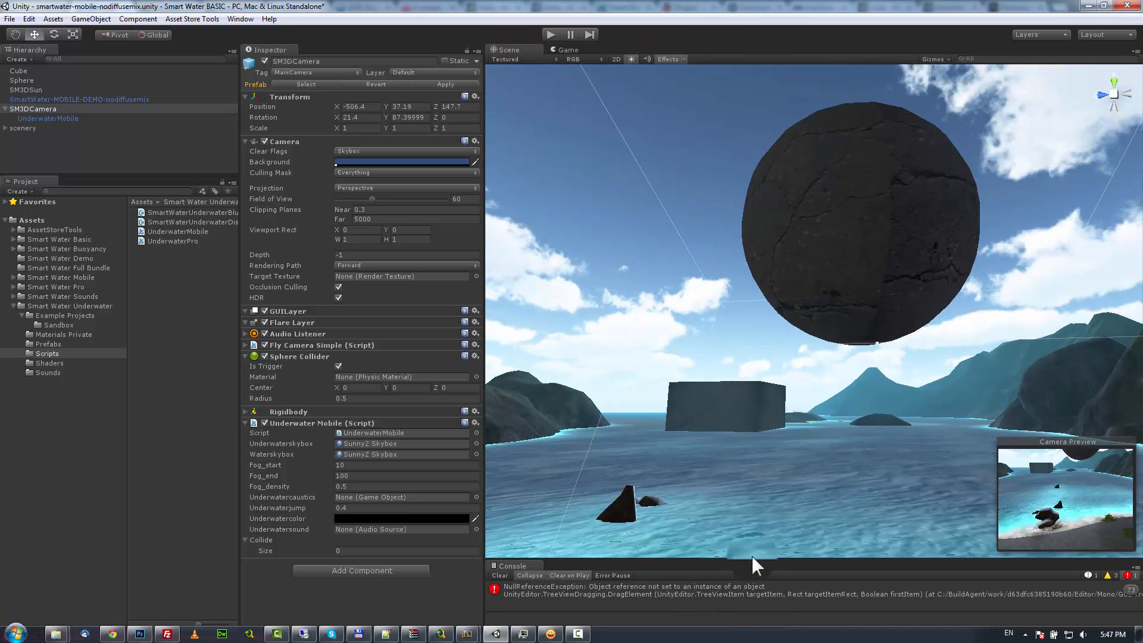
{"action": "right_click_drag", "start_coordinate": [734, 468], "coordinate": [717, 580]}
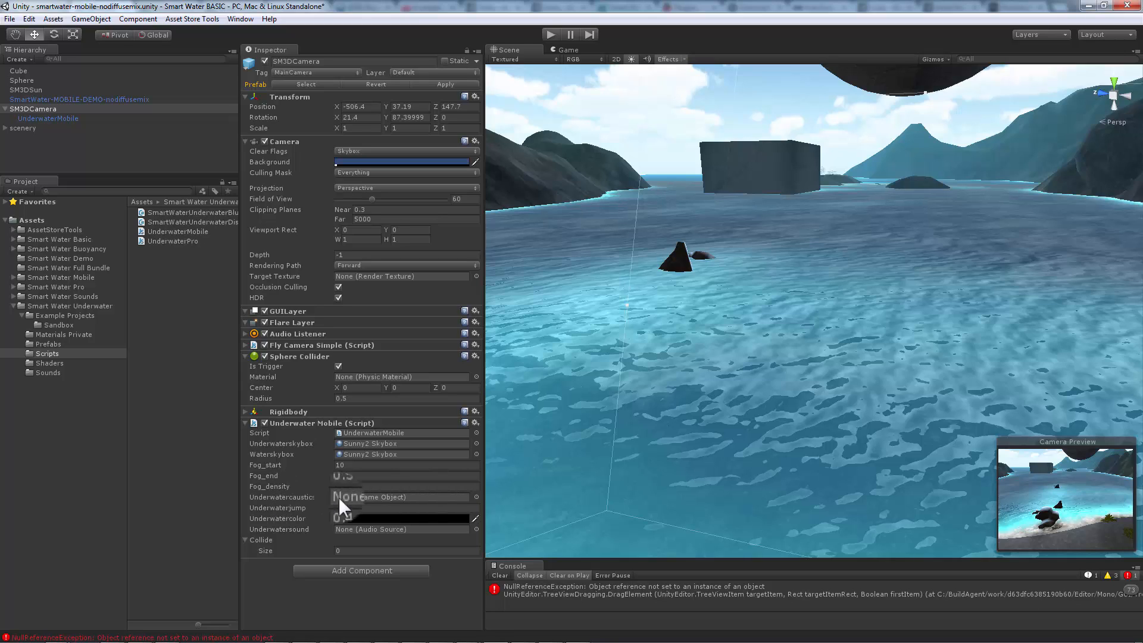
Assign the UnderwaterMobile child object to Underwatercaustics in SM3DCamera's Underwater Mobile script.
{"action": "left_click", "coordinate": [365, 497]}
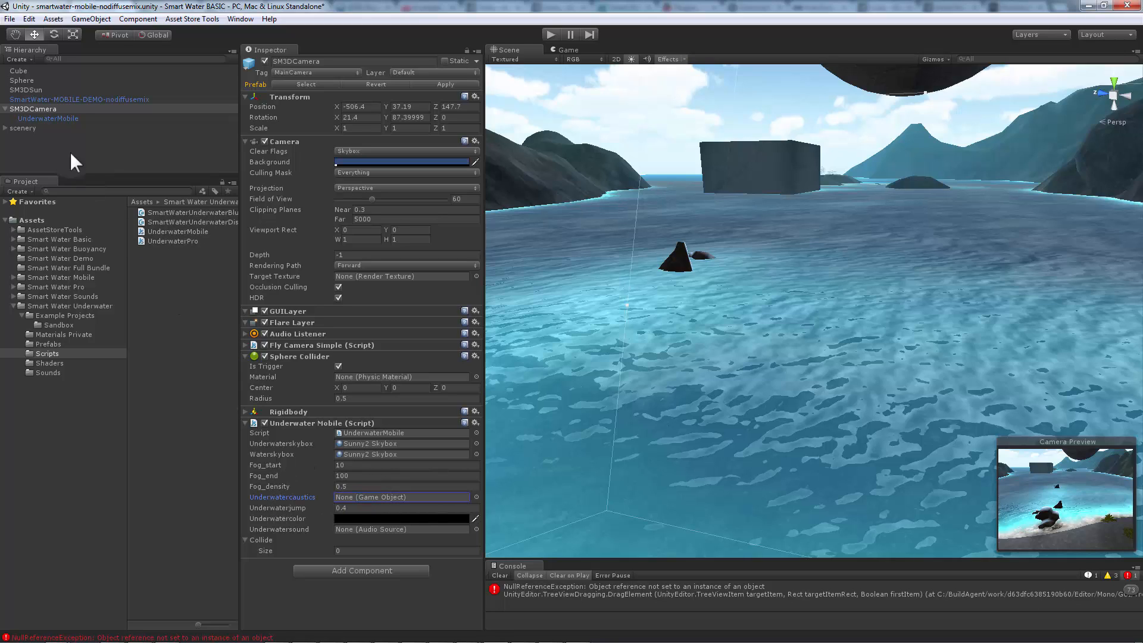
{"action": "left_click", "coordinate": [61, 117]}
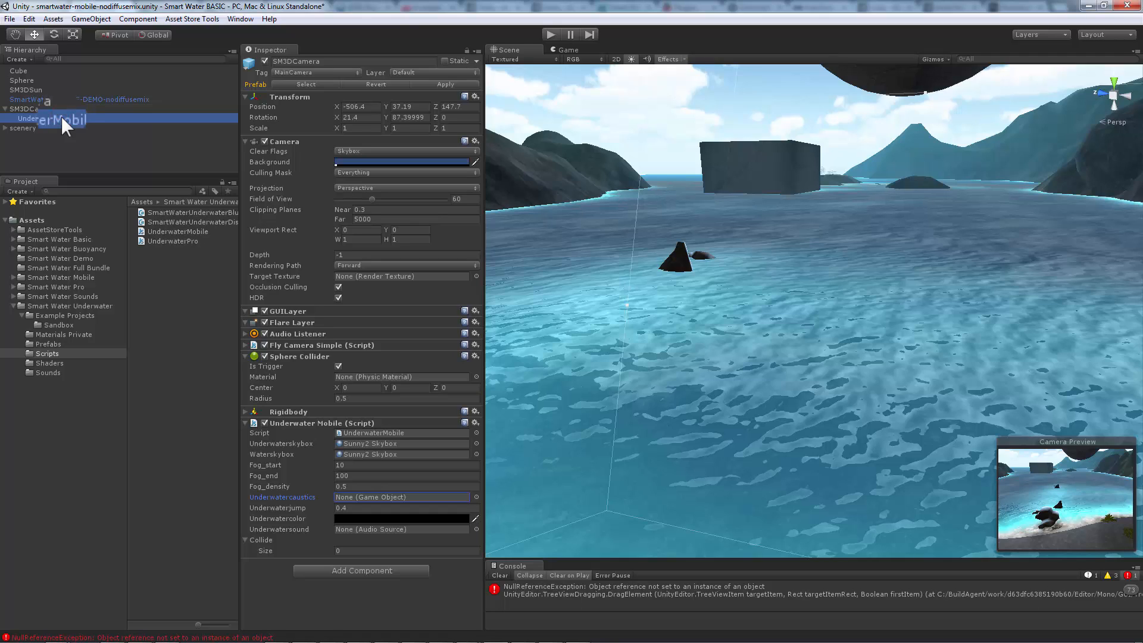
{"action": "left_click_drag", "start_coordinate": [92, 141], "coordinate": [372, 498]}
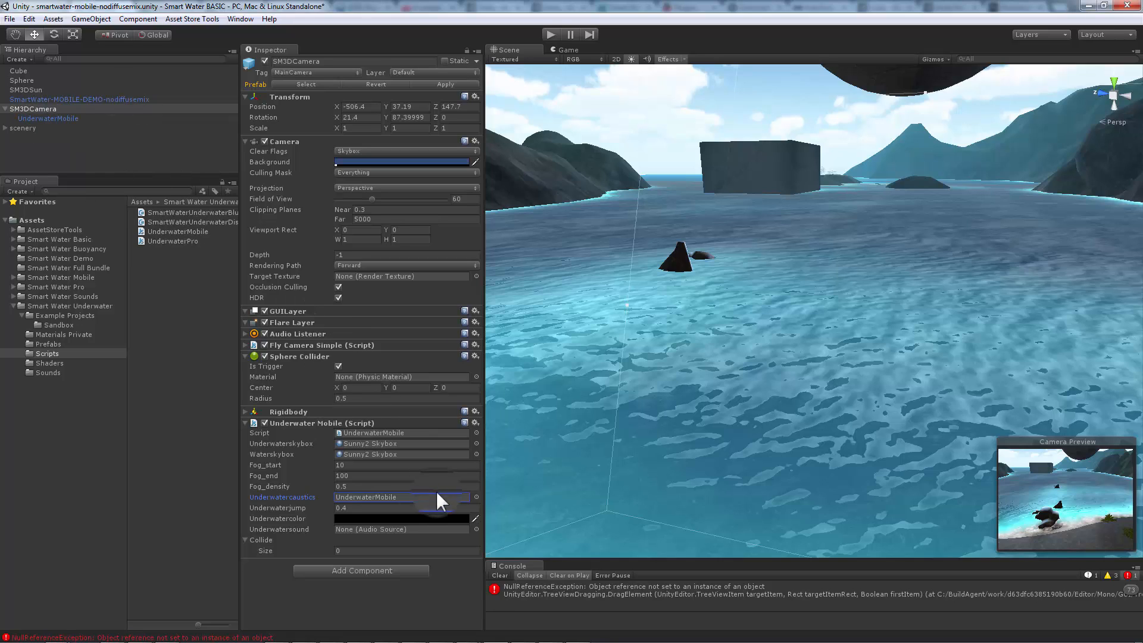
Set Underwatercolor to a bright blue in SM3DCamera's Underwater Mobile script.
{"action": "left_click", "coordinate": [402, 518]}
{"action": "left_click", "coordinate": [808, 227]}
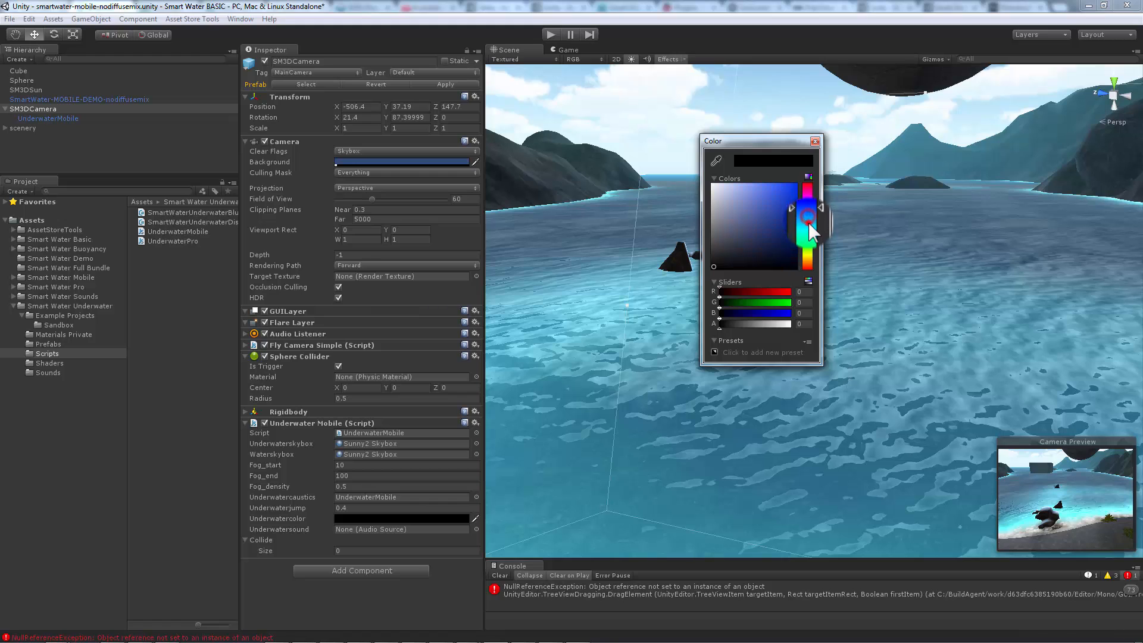
{"action": "left_click", "coordinate": [783, 212]}
{"action": "left_click_drag", "start_coordinate": [807, 213], "coordinate": [817, 193]}
{"action": "left_click", "coordinate": [815, 138]}
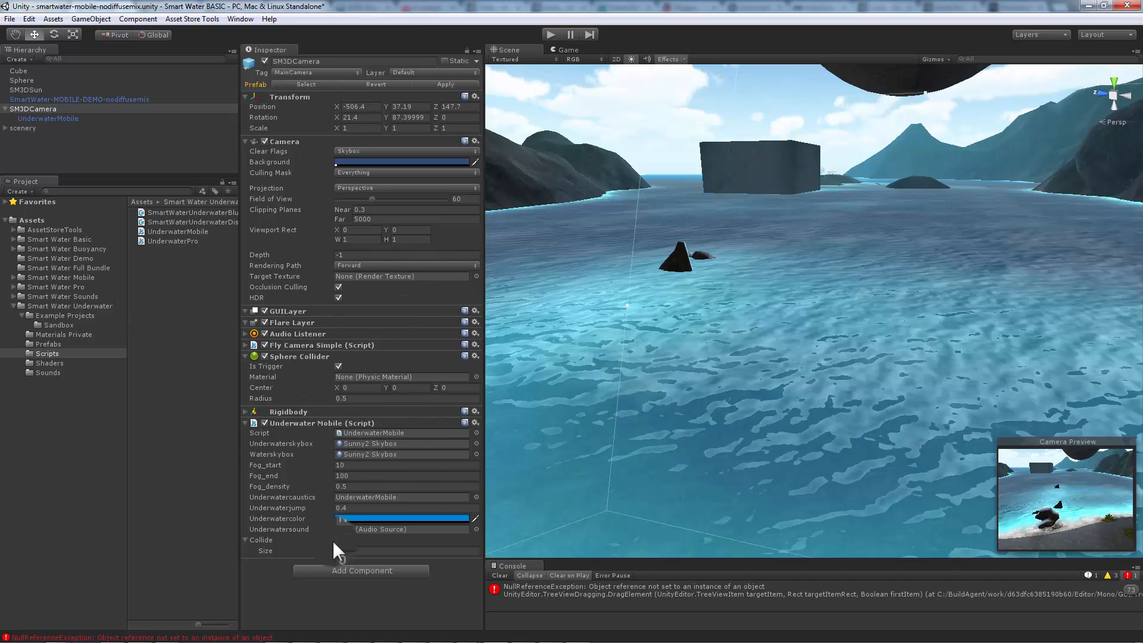
Add an Audio Source component to SM3DCamera with Mono-Underwater01 from the Smart Water Underwater Sounds folder as its audio clip.
{"action": "left_click", "coordinate": [345, 569]}
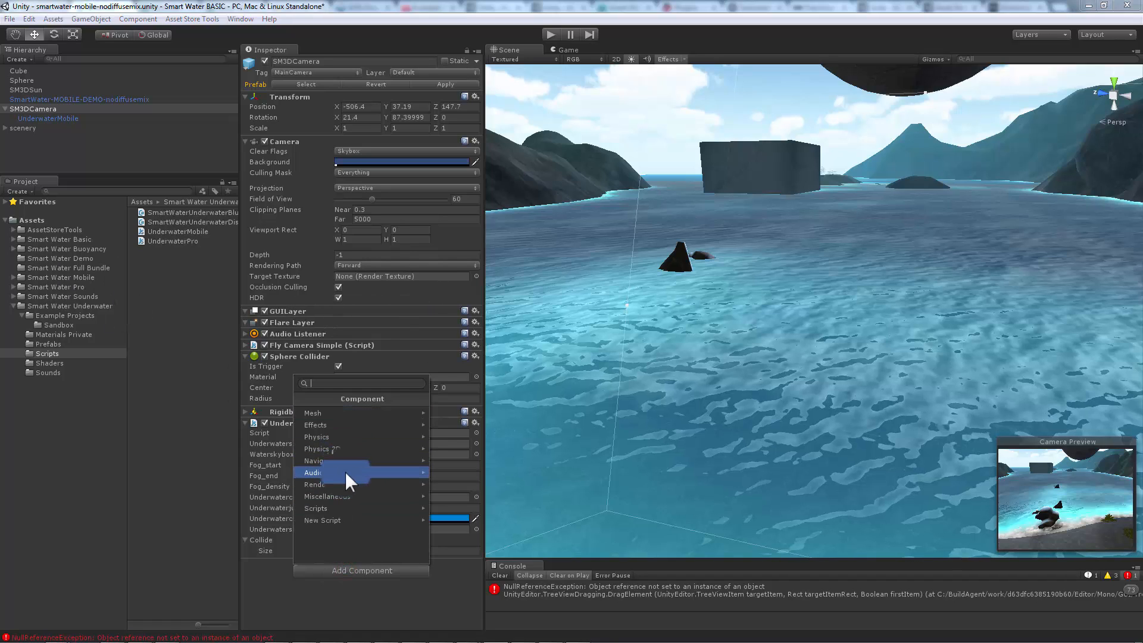
{"action": "left_click", "coordinate": [357, 470]}
{"action": "left_click", "coordinate": [338, 422]}
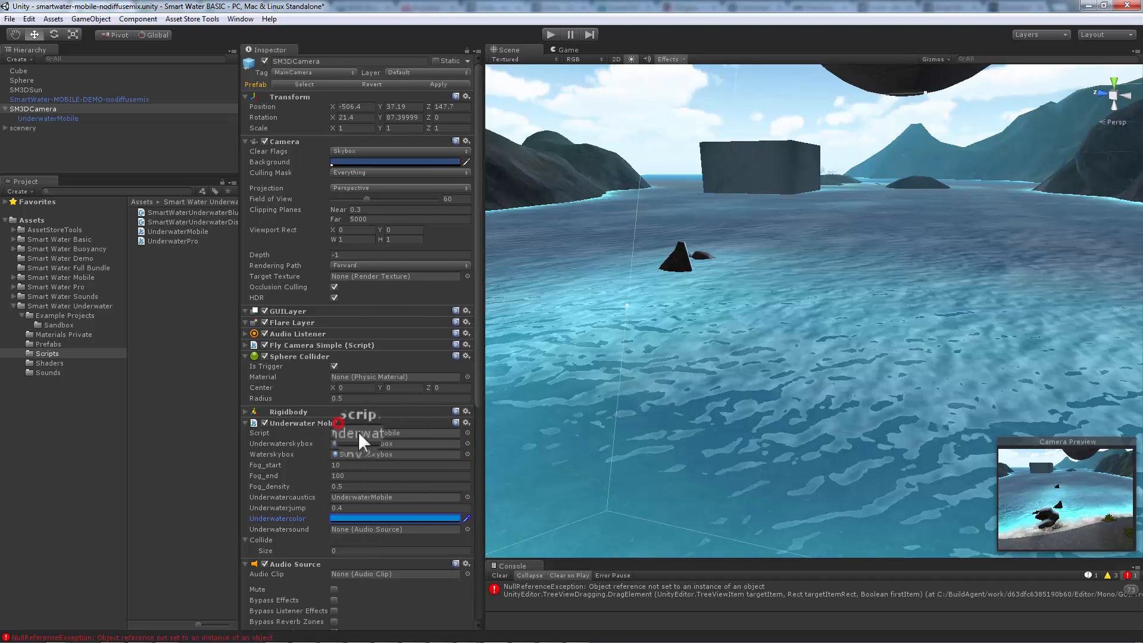
{"action": "scroll", "coordinate": [378, 498], "scroll_direction": "down", "scroll_amount": 3}
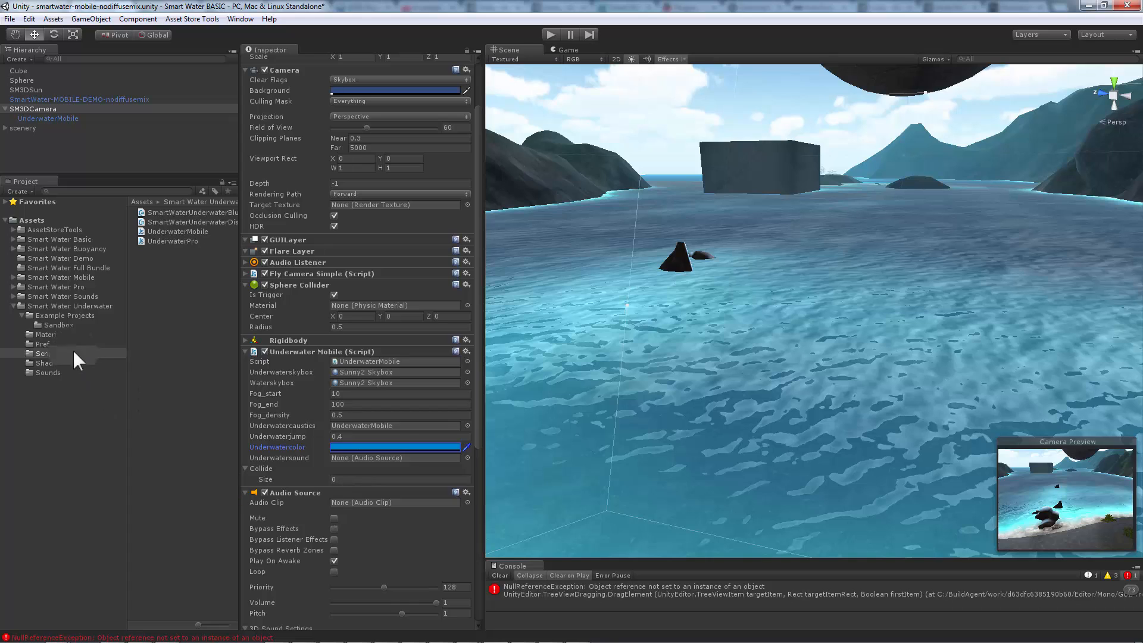
{"action": "left_click", "coordinate": [49, 372]}
{"action": "left_click_drag", "start_coordinate": [174, 213], "coordinate": [413, 500]}
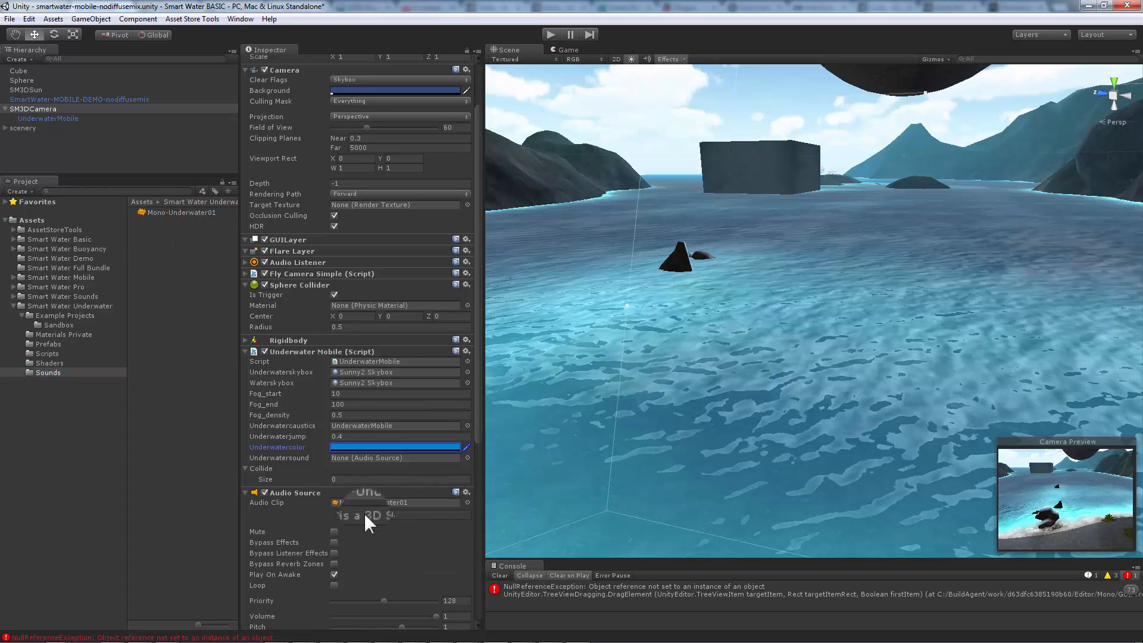
Set the Audio Source's spread to about 179 and its volume to about 0.235, and enable Loop.
{"action": "scroll", "coordinate": [418, 470], "scroll_direction": "down", "scroll_amount": 4}
{"action": "scroll", "coordinate": [415, 471], "scroll_direction": "down", "scroll_amount": 5}
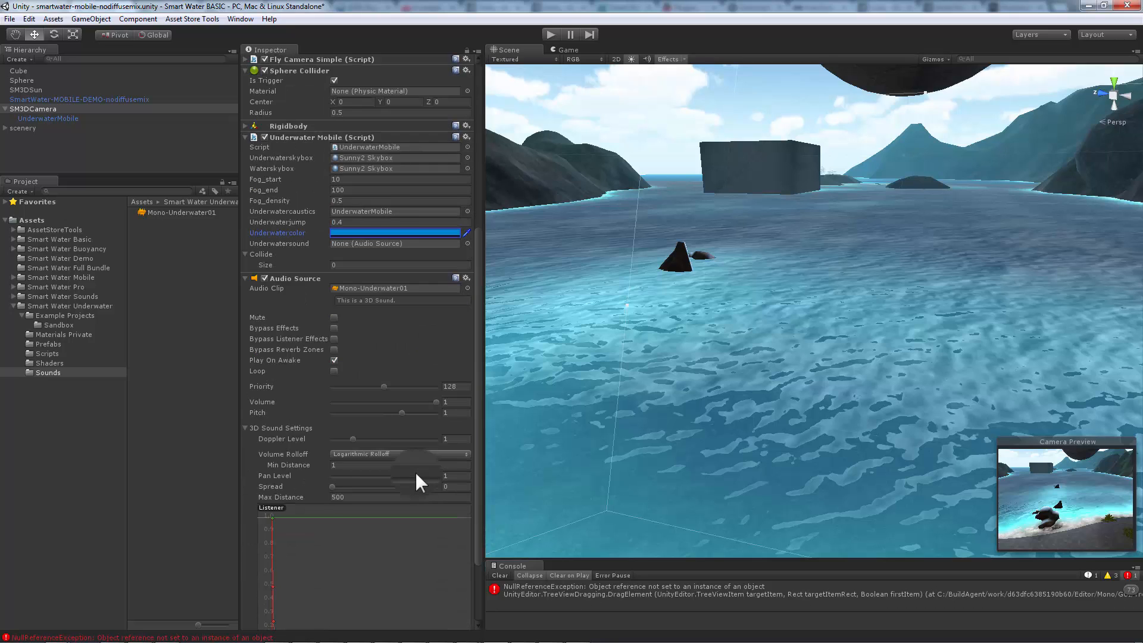
{"action": "left_click_drag", "start_coordinate": [272, 560], "coordinate": [270, 488]}
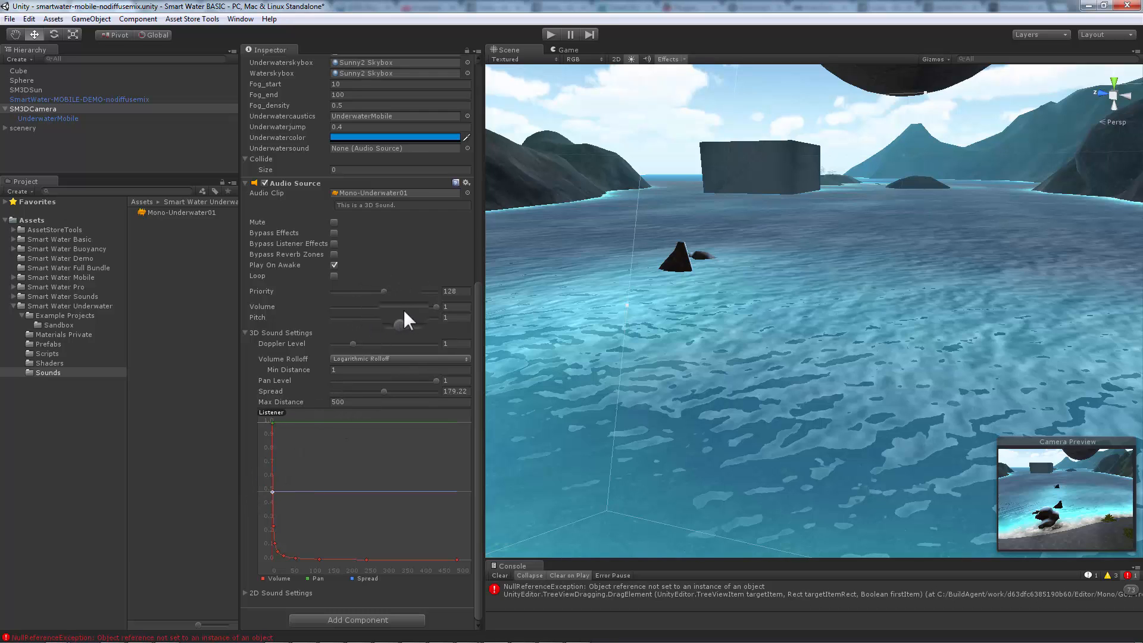
{"action": "left_click_drag", "start_coordinate": [433, 306], "coordinate": [365, 307]}
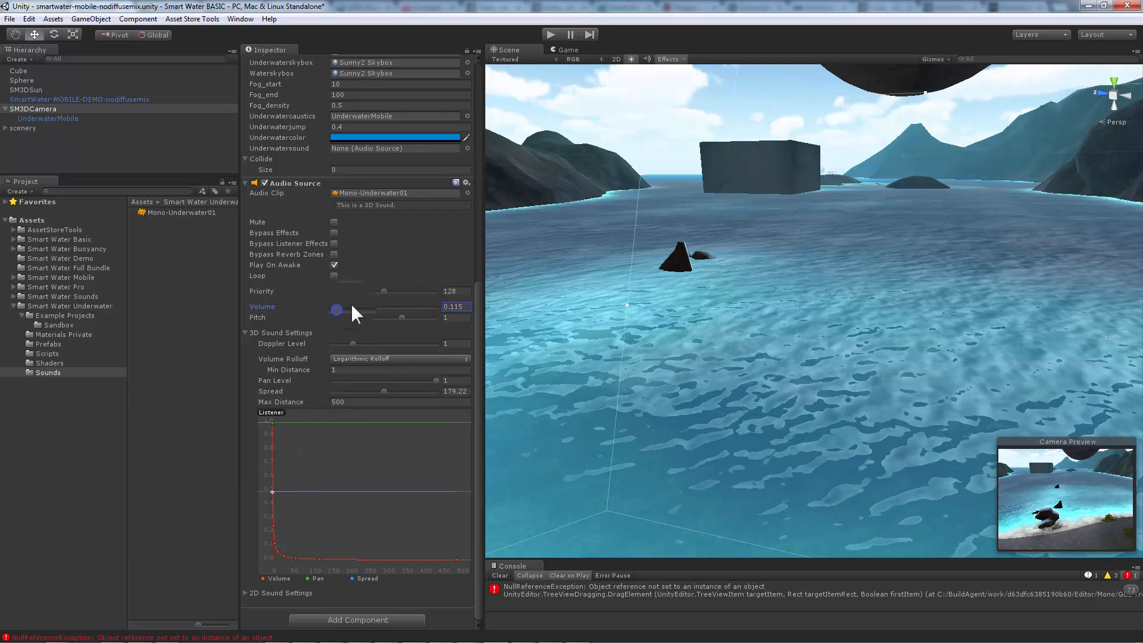
{"action": "left_click", "coordinate": [334, 276]}
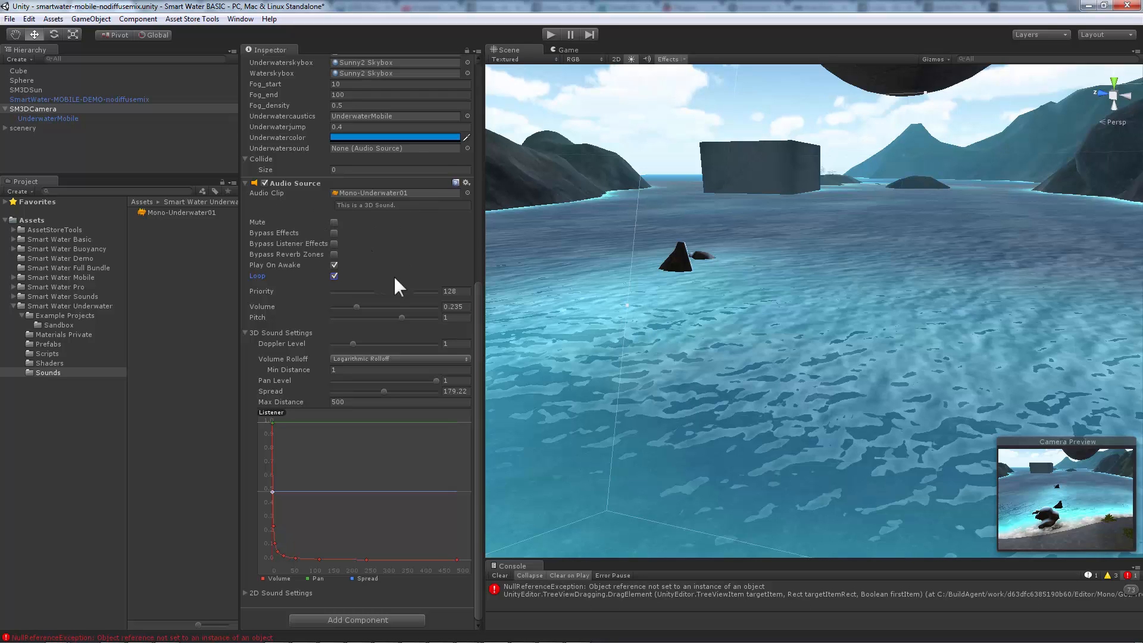
Assign SM3DCamera's Audio Source to Underwatersound and set the Collide list size to 1 in the Underwater Mobile script.
{"action": "scroll", "coordinate": [395, 276], "scroll_direction": "up", "scroll_amount": 5}
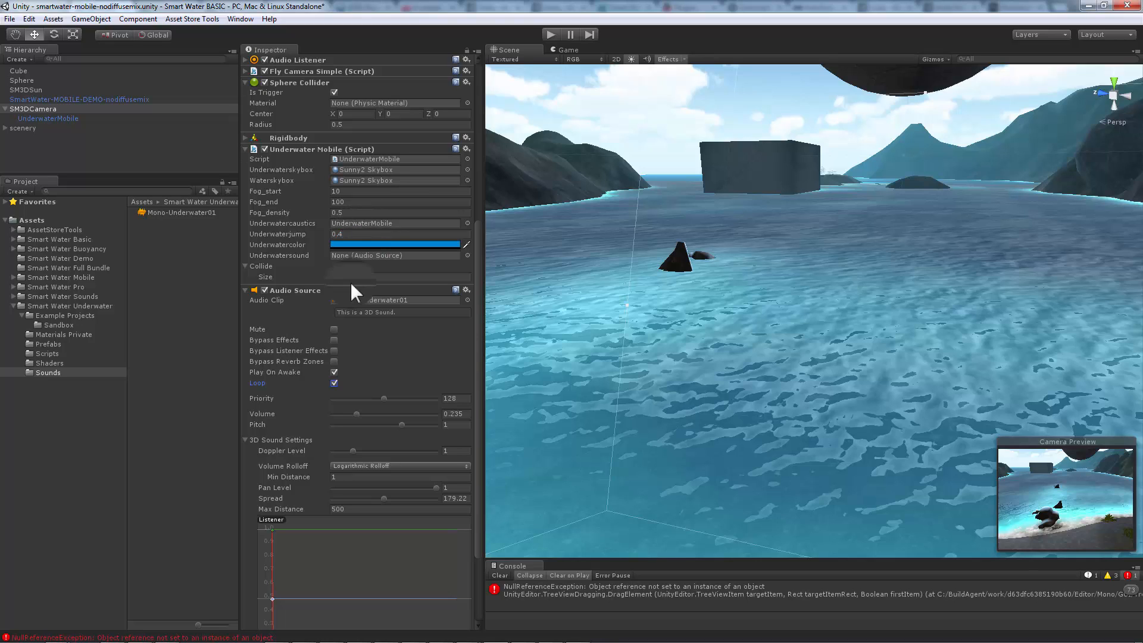
{"action": "left_click_drag", "start_coordinate": [287, 290], "coordinate": [351, 256]}
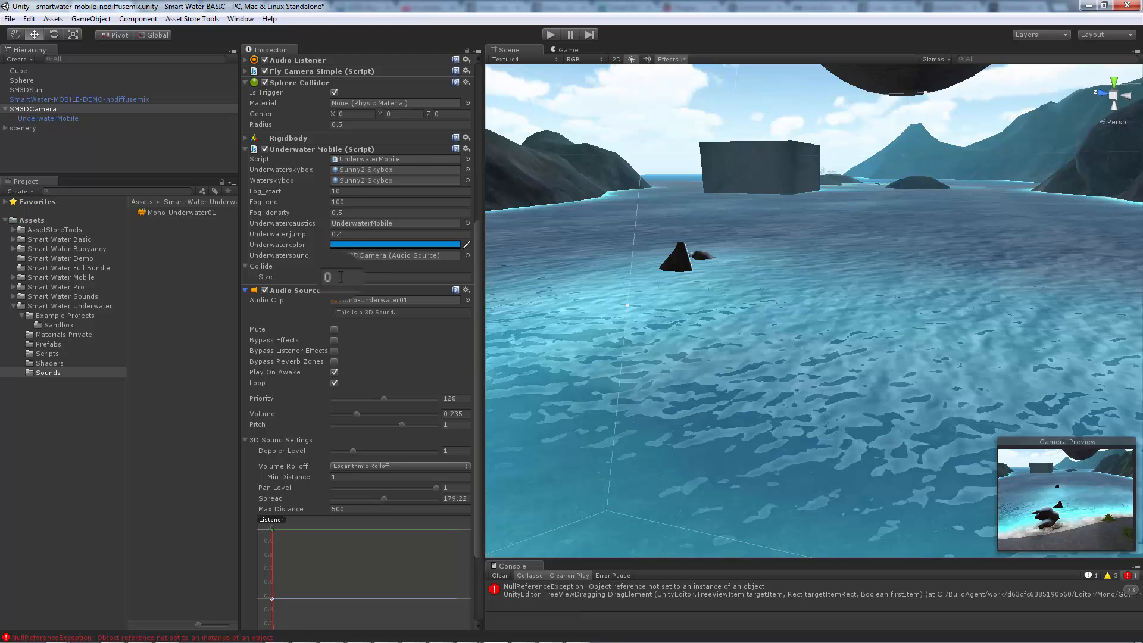
{"action": "left_click", "coordinate": [341, 277]}
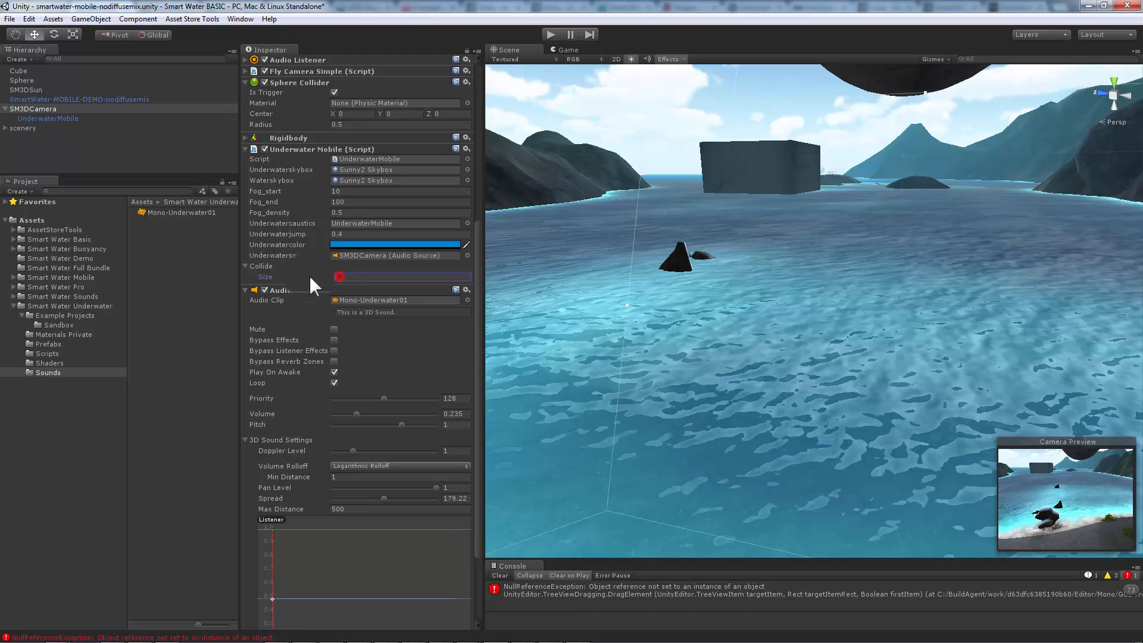
{"action": "type", "text": "1"}
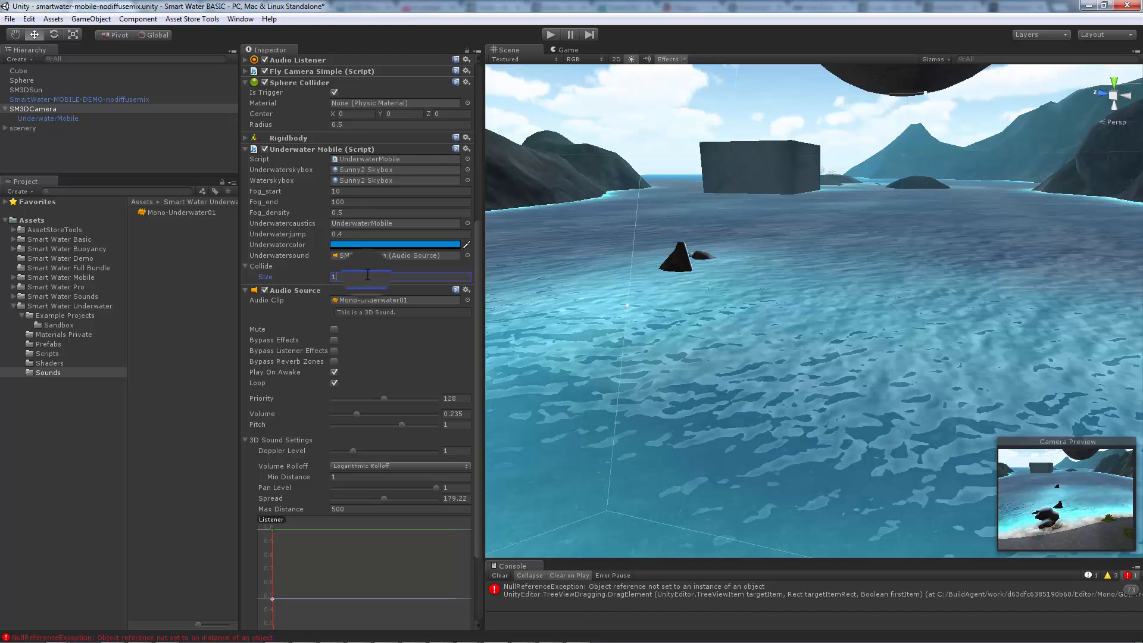
{"action": "key", "text": "Return"}
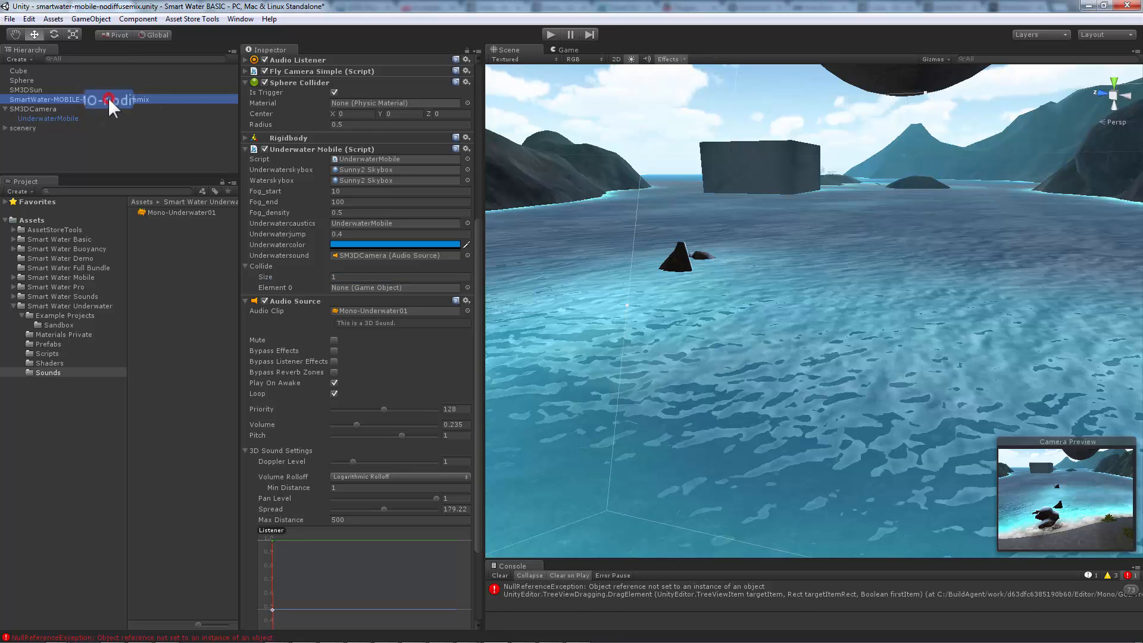
Assign the SmartWater-MOBILE-DEMO-nodiffusemix object to Element 0 of the Collide list.
{"action": "left_click_drag", "start_coordinate": [110, 107], "coordinate": [366, 288]}
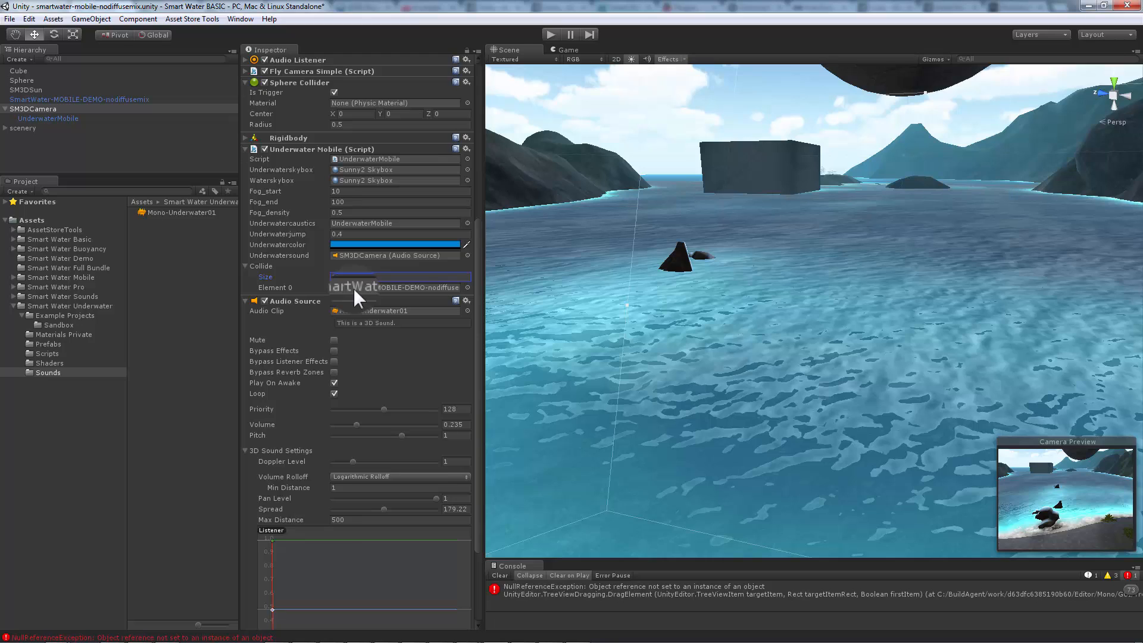
{"action": "left_click_drag", "start_coordinate": [356, 289], "coordinate": [356, 289]}
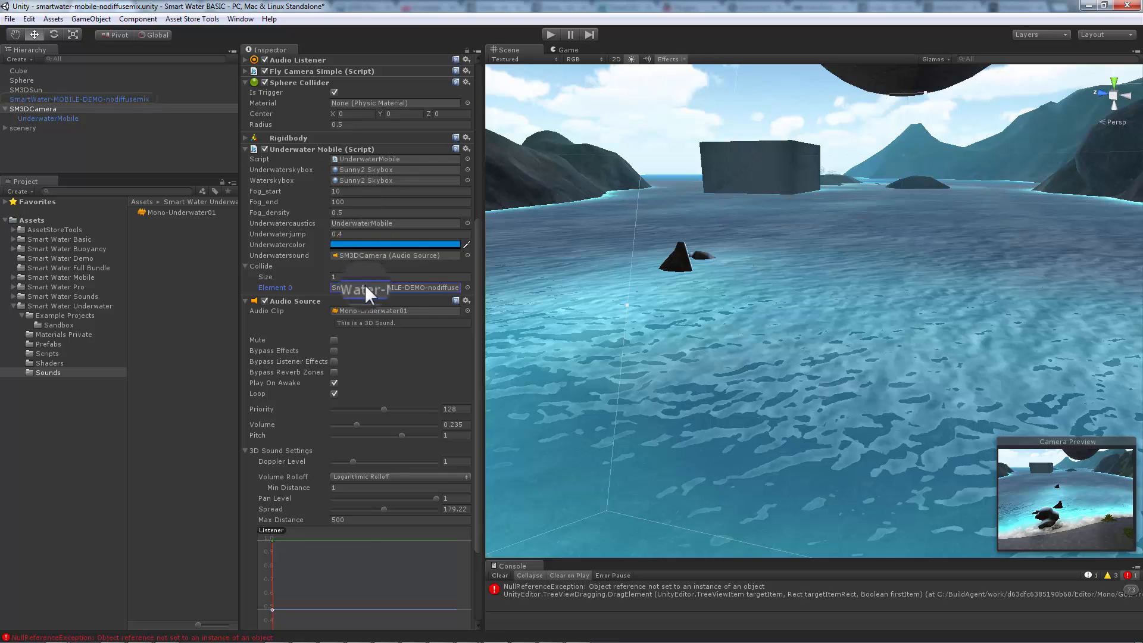
{"action": "left_click", "coordinate": [411, 255]}
Run the scene, clear the console and fly the camera below and back above the water to examine the underwater effect.
{"action": "left_click", "coordinate": [552, 35]}
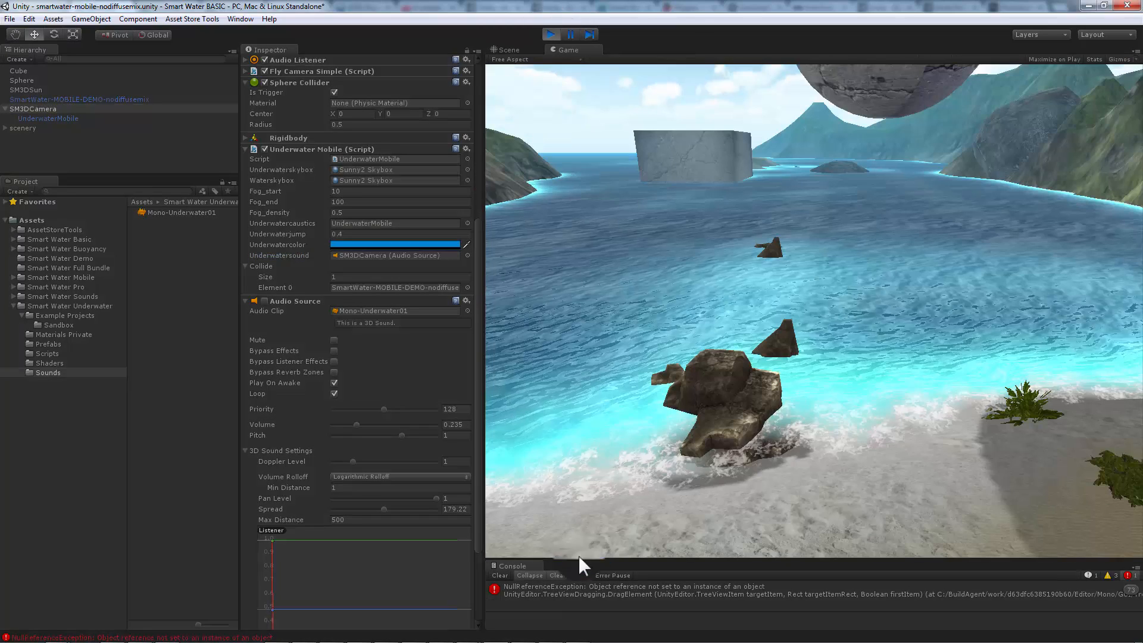
{"action": "left_click", "coordinate": [500, 577]}
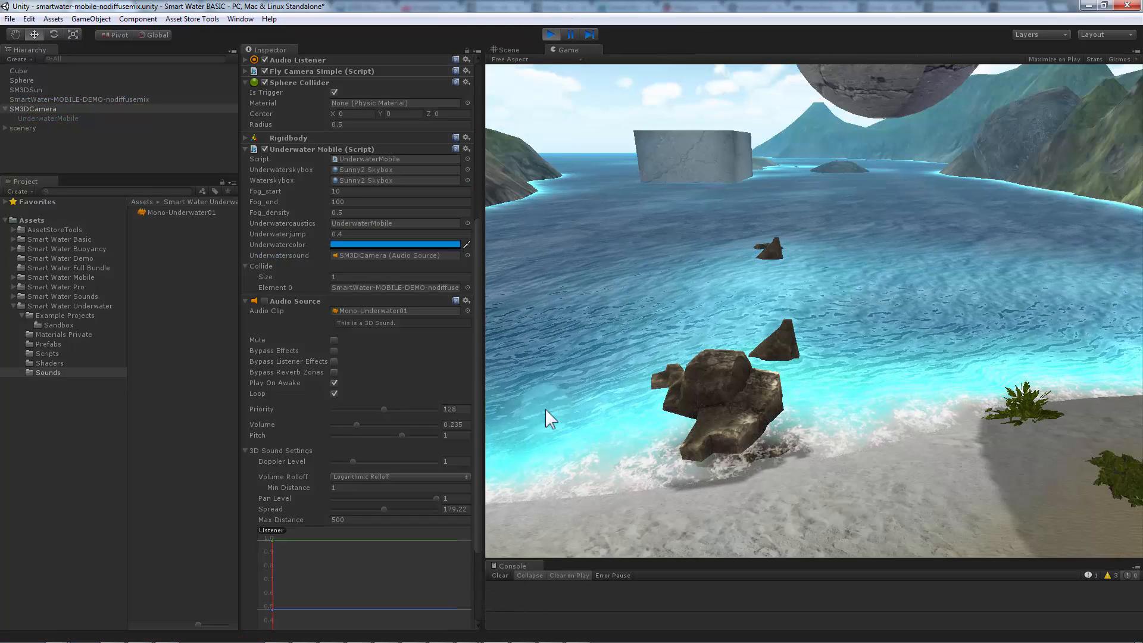
{"action": "left_click_drag", "start_coordinate": [642, 302], "coordinate": [866, 434]}
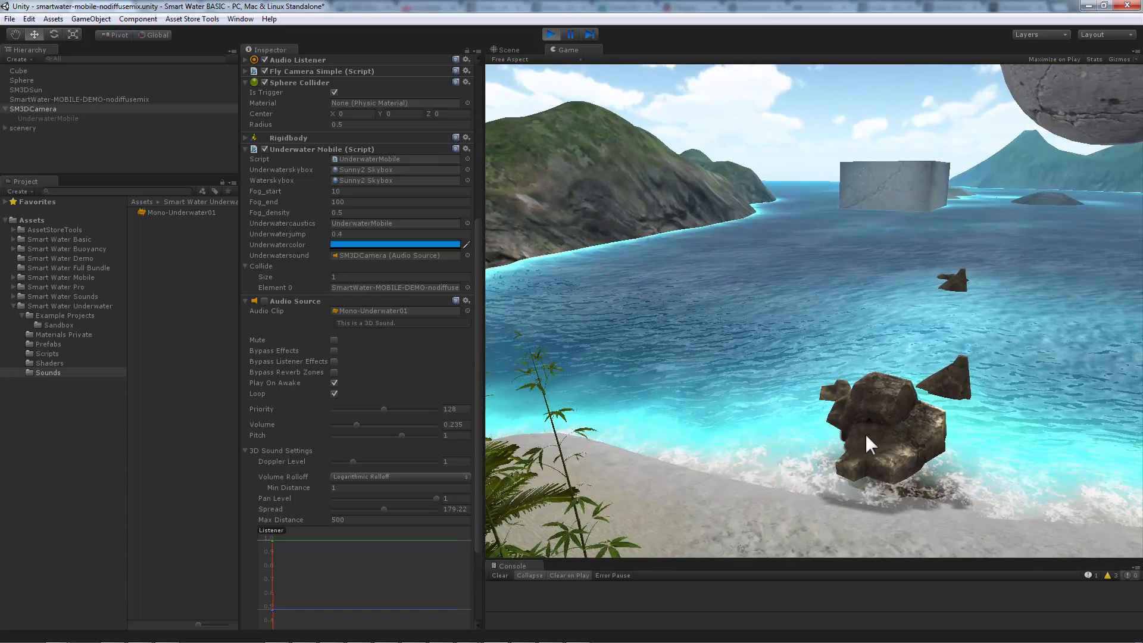
{"action": "key", "text": "w"}
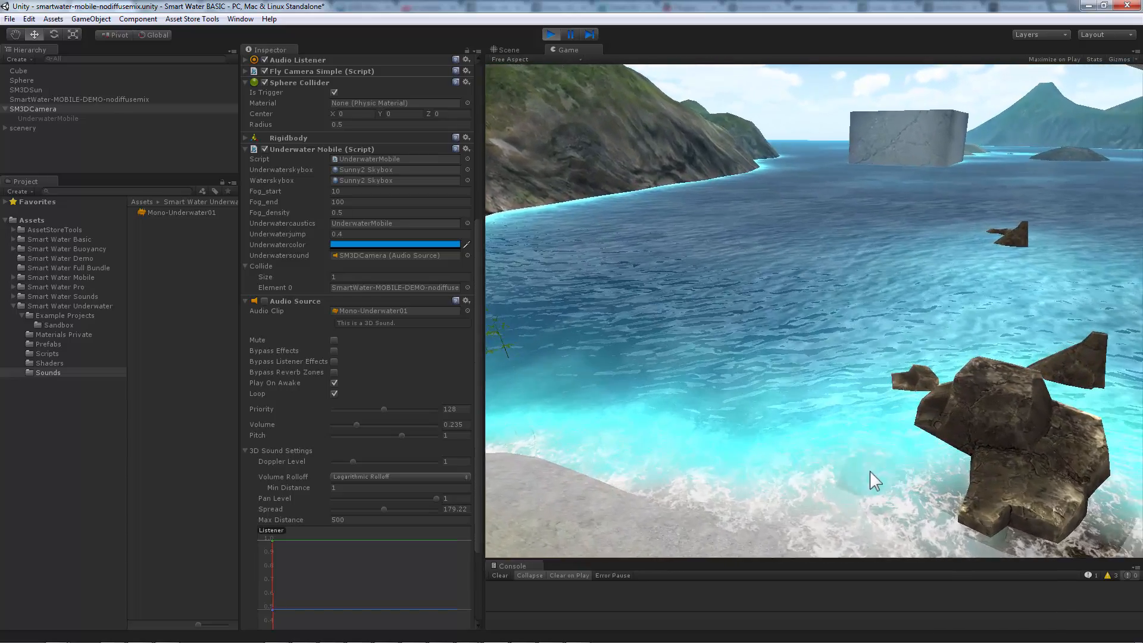
{"action": "key", "text": "w"}
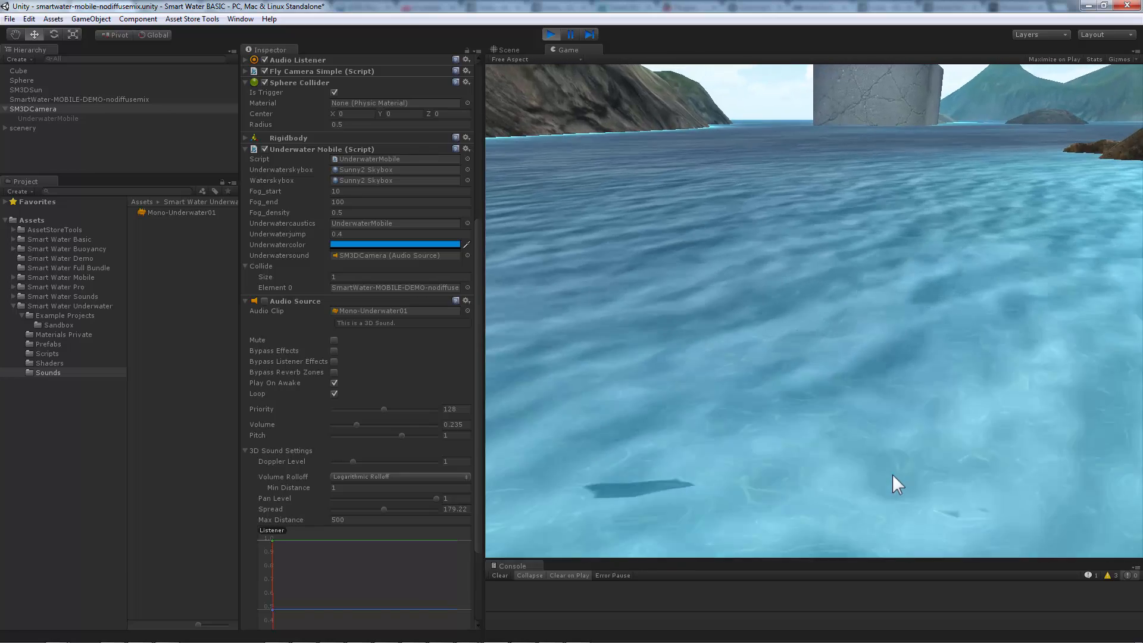
{"action": "key", "text": "w"}
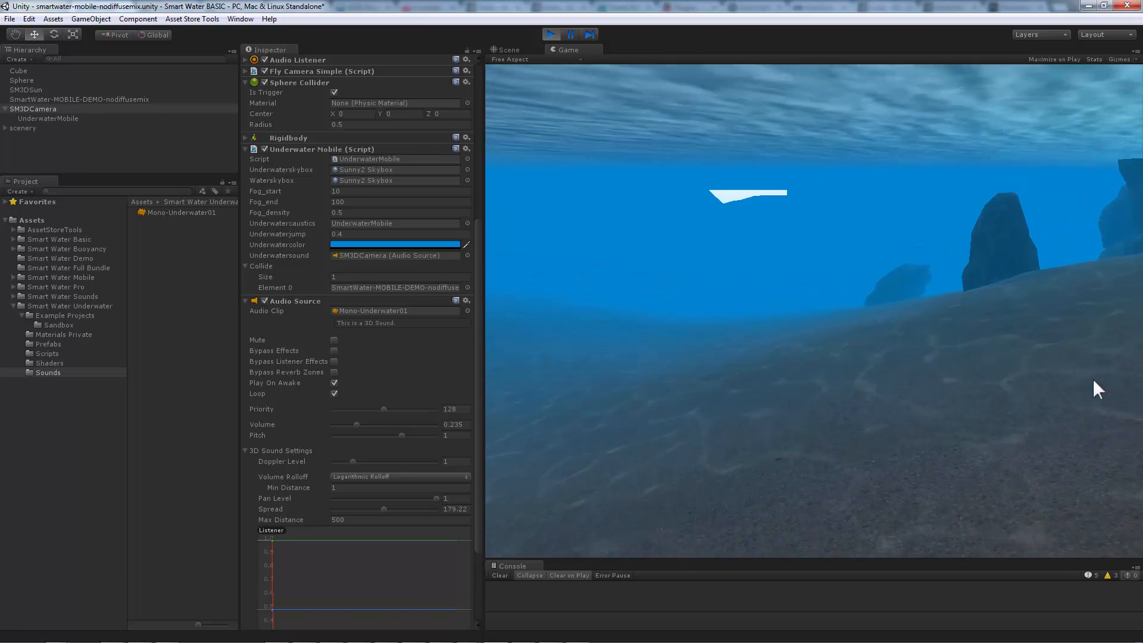
{"action": "key", "text": "w"}
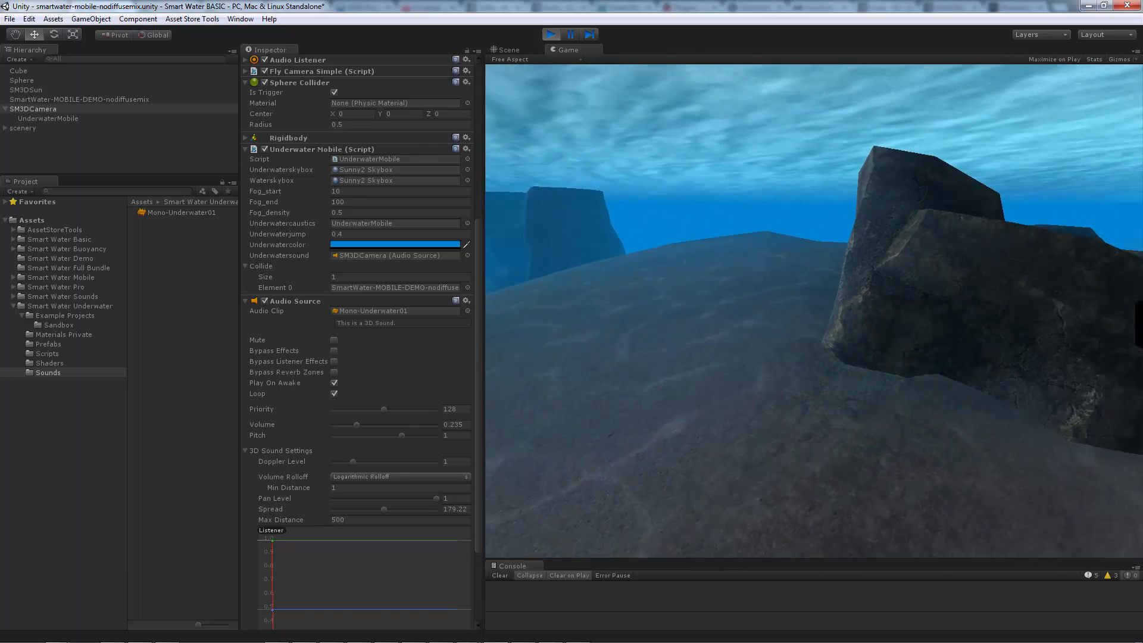
{"action": "key", "text": "w"}
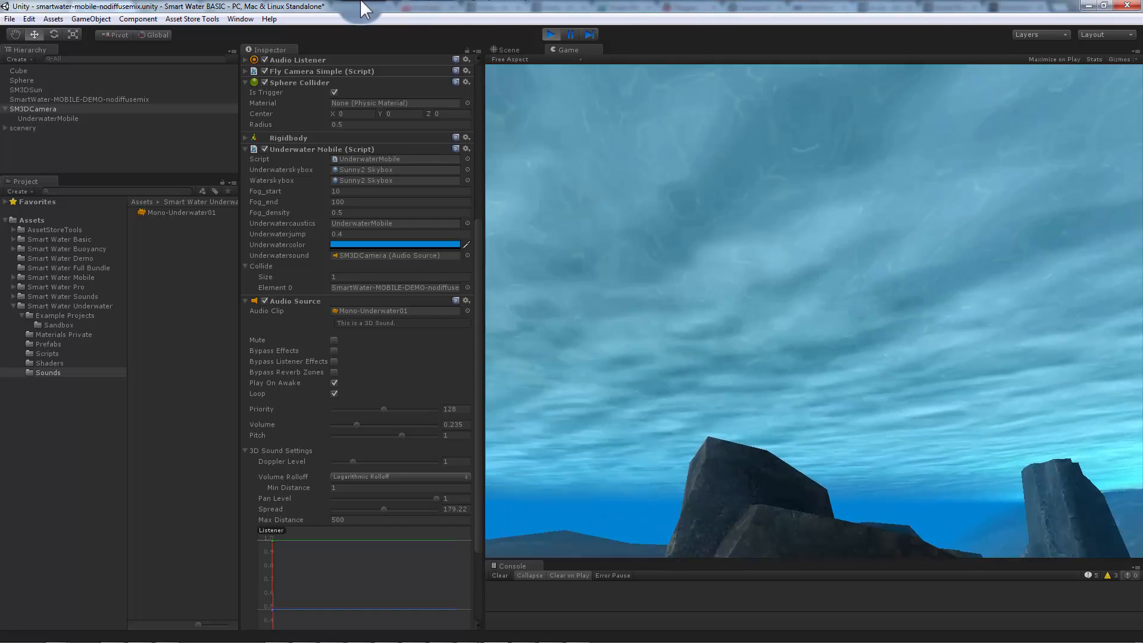
{"action": "key", "text": "w"}
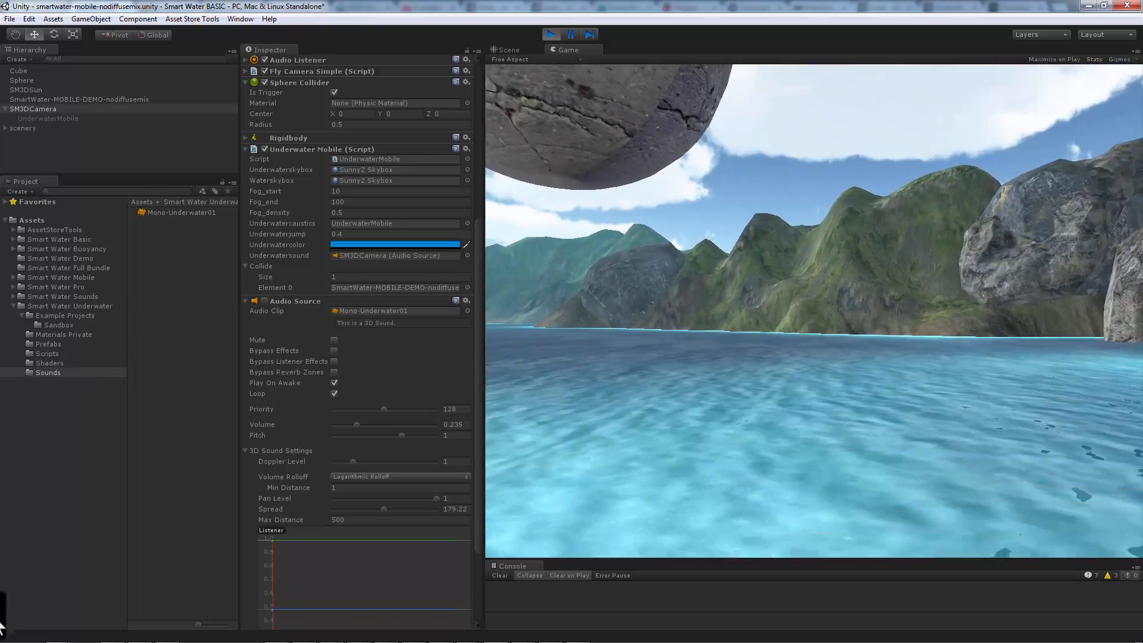
{"action": "key", "text": "w"}
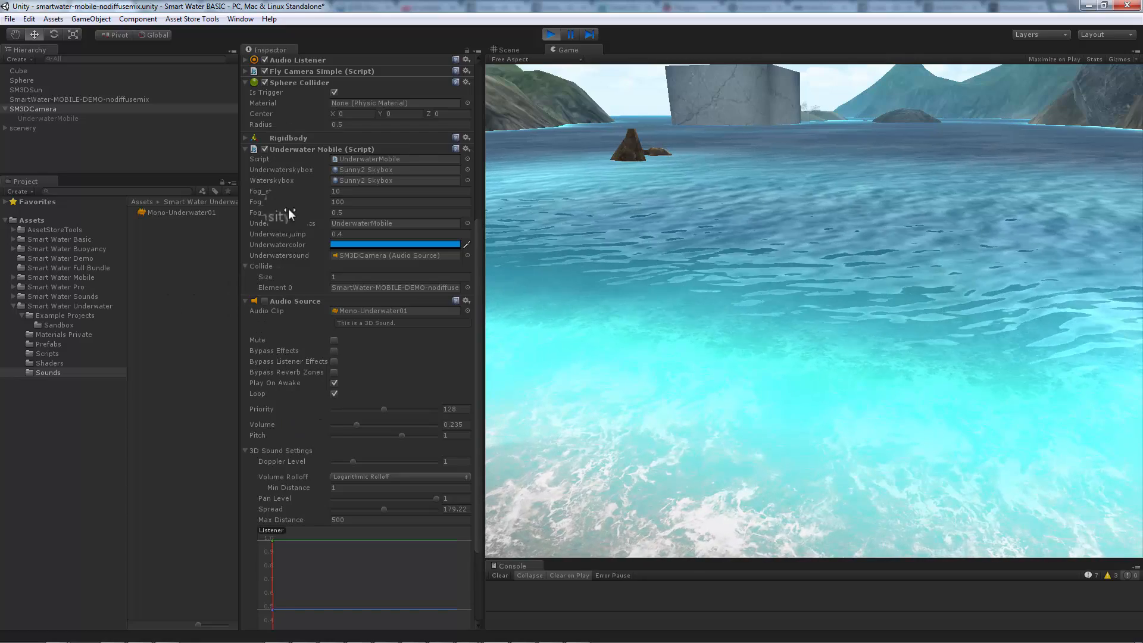
Disable UnderwaterMobile's Projector in the running scene, fly underwater to check the look without caustics, and stop play mode.
{"action": "left_click", "coordinate": [47, 118]}
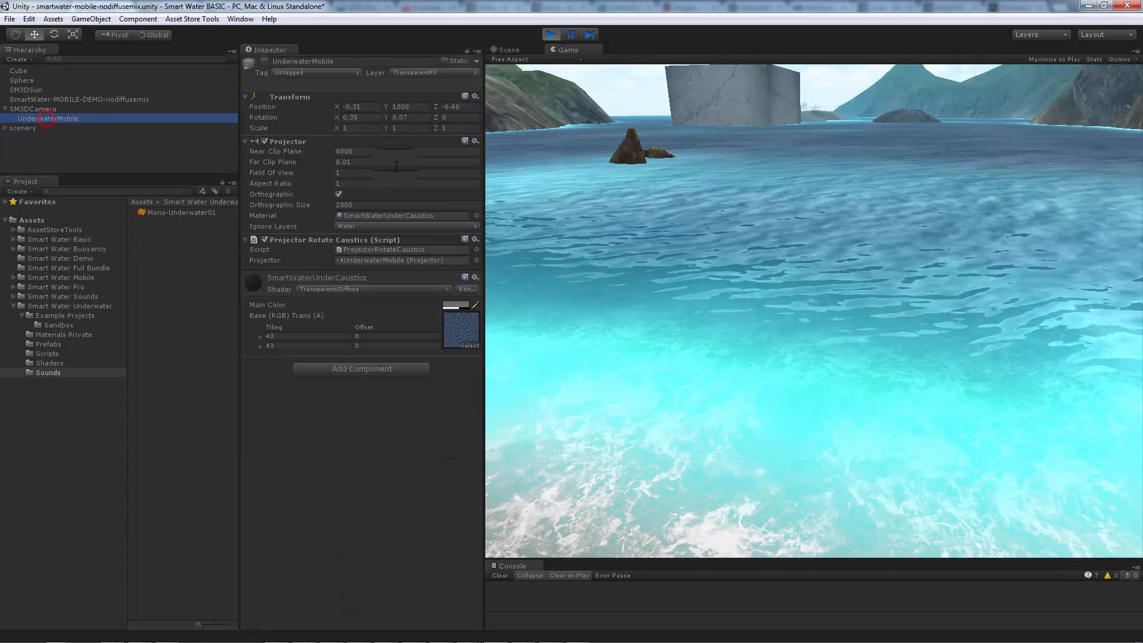
{"action": "left_click", "coordinate": [264, 141]}
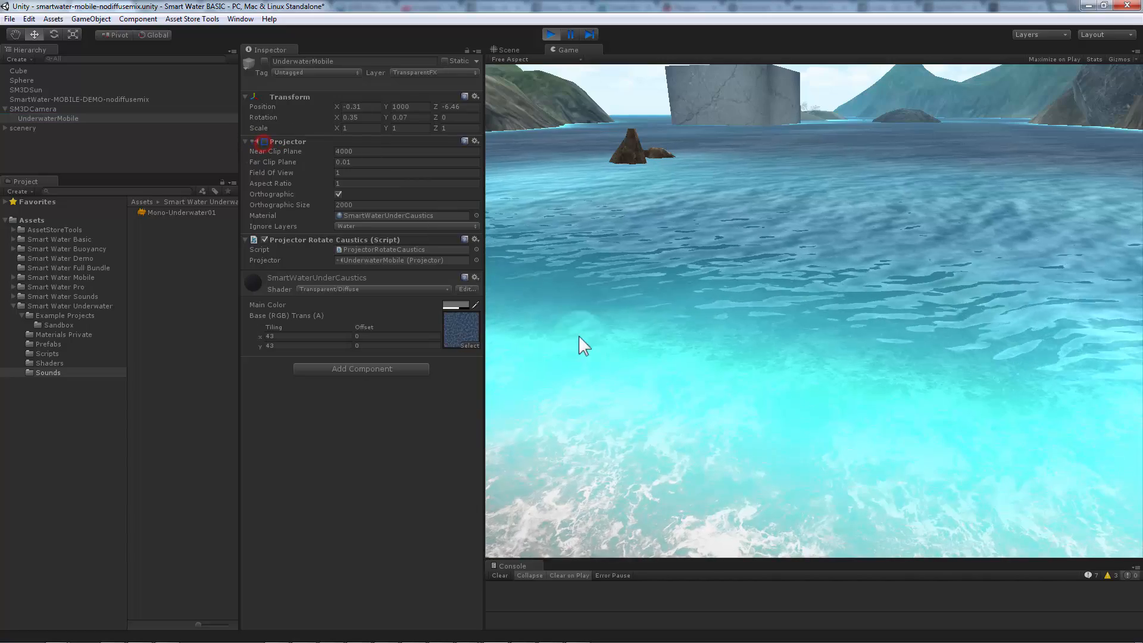
{"action": "left_click_drag", "start_coordinate": [630, 359], "coordinate": [723, 364]}
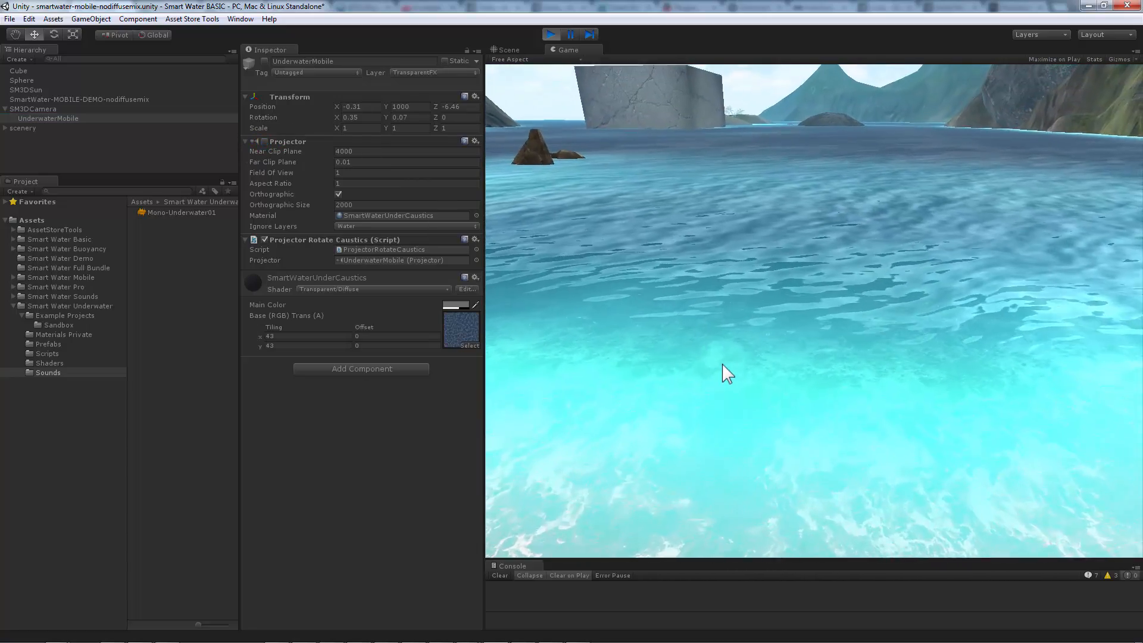
{"action": "key", "text": "w"}
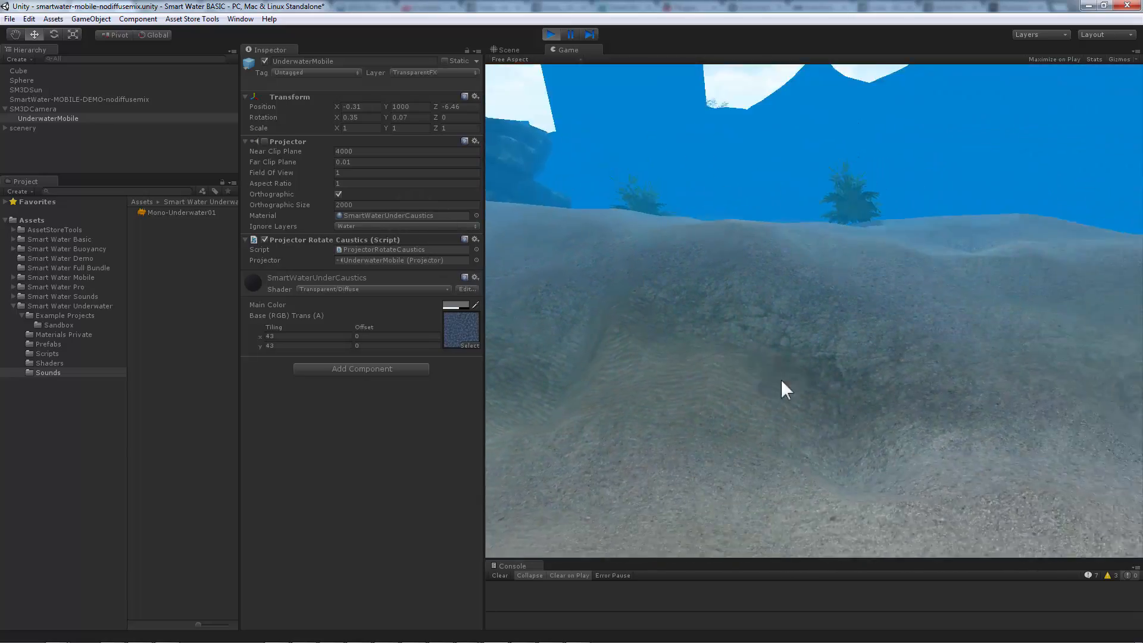
{"action": "key", "text": "s"}
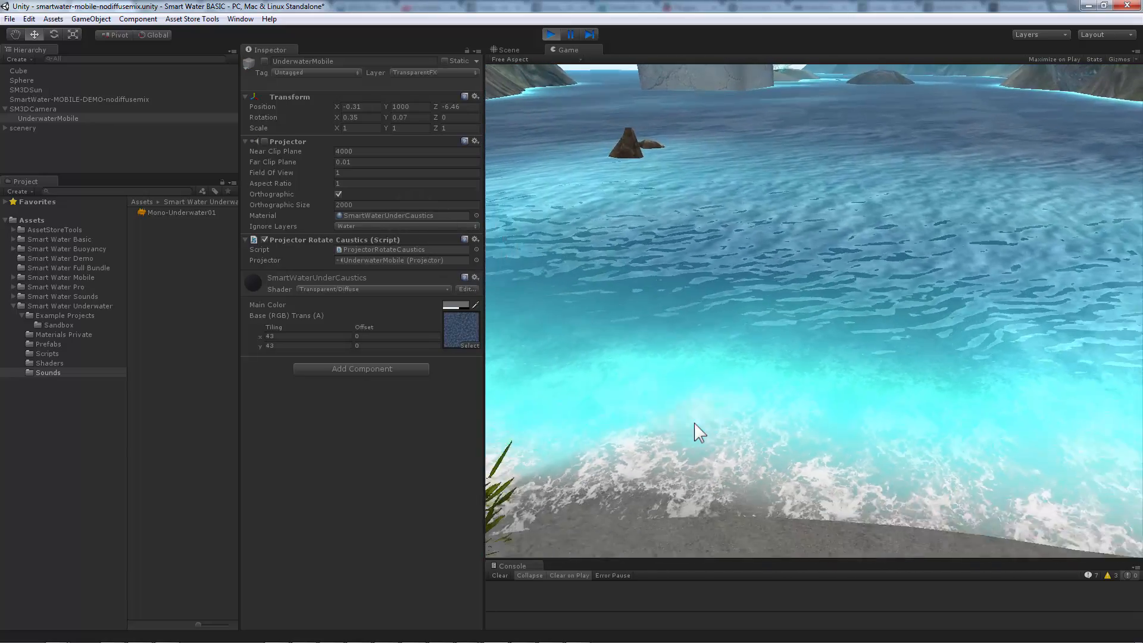
{"action": "key", "text": "s"}
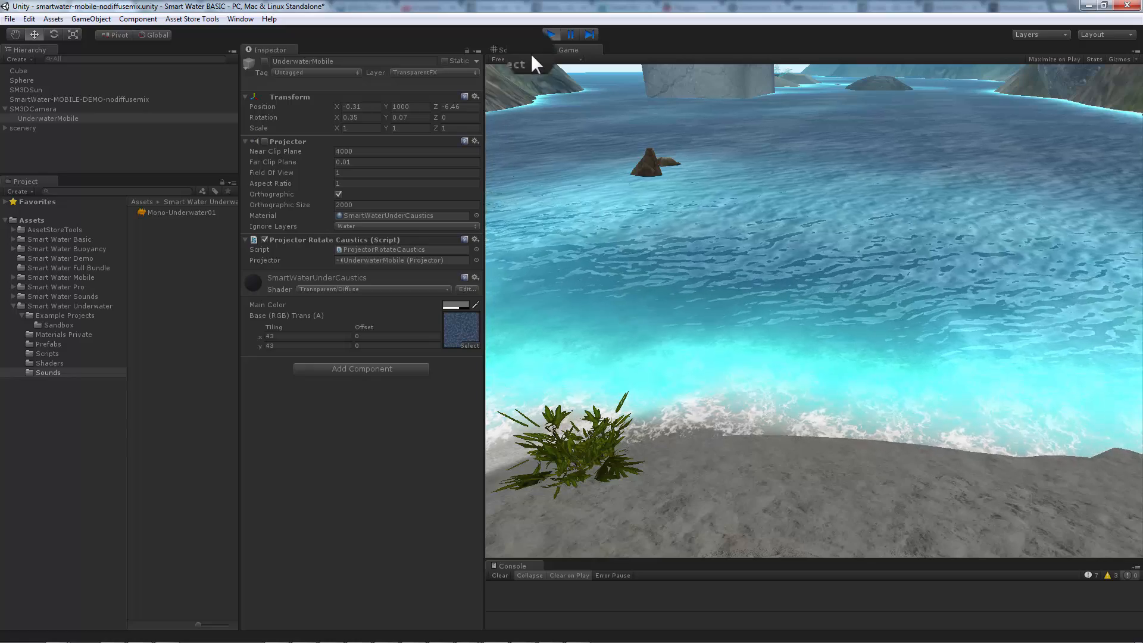
{"action": "left_click", "coordinate": [547, 34]}
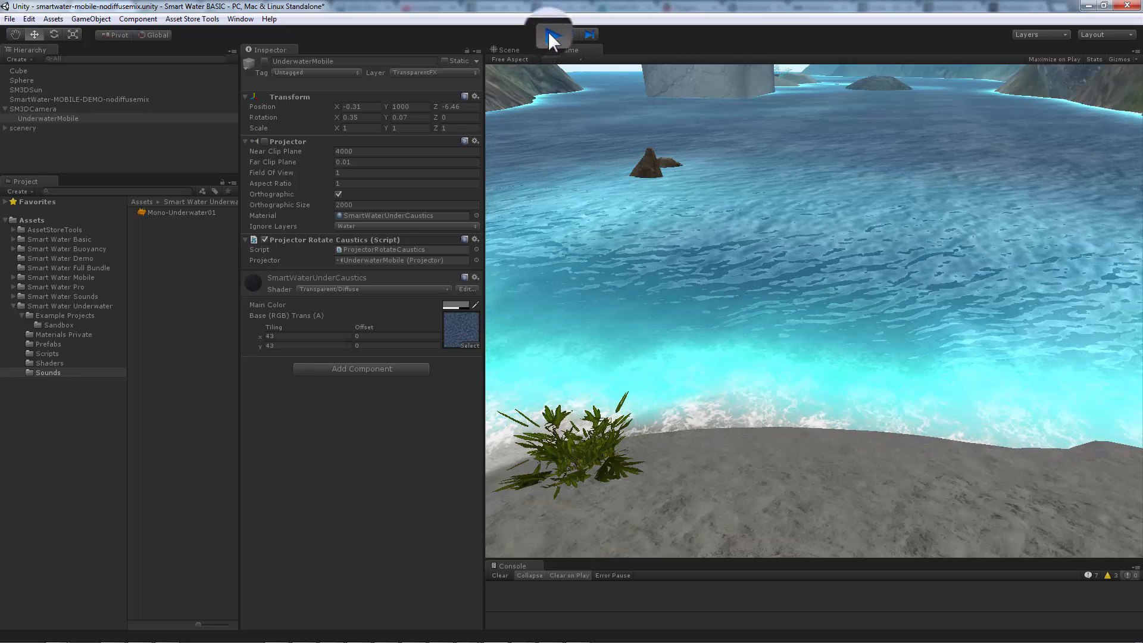